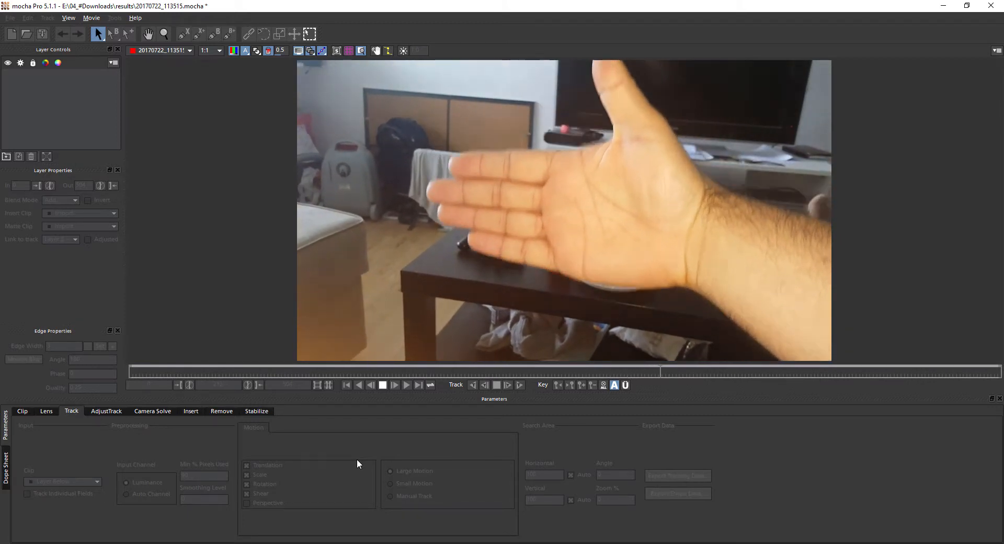
At frame 180, draw a closed X-spline around the little finger and refine the points along its upper edge.
{"action": "key", "text": "space"}
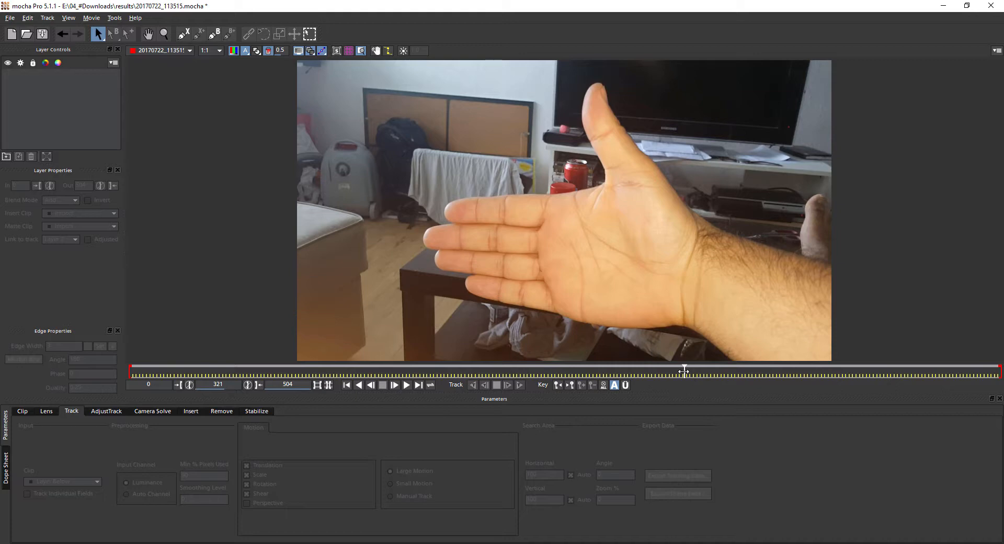
{"action": "left_click_drag", "start_coordinate": [684, 370], "coordinate": [441, 368]}
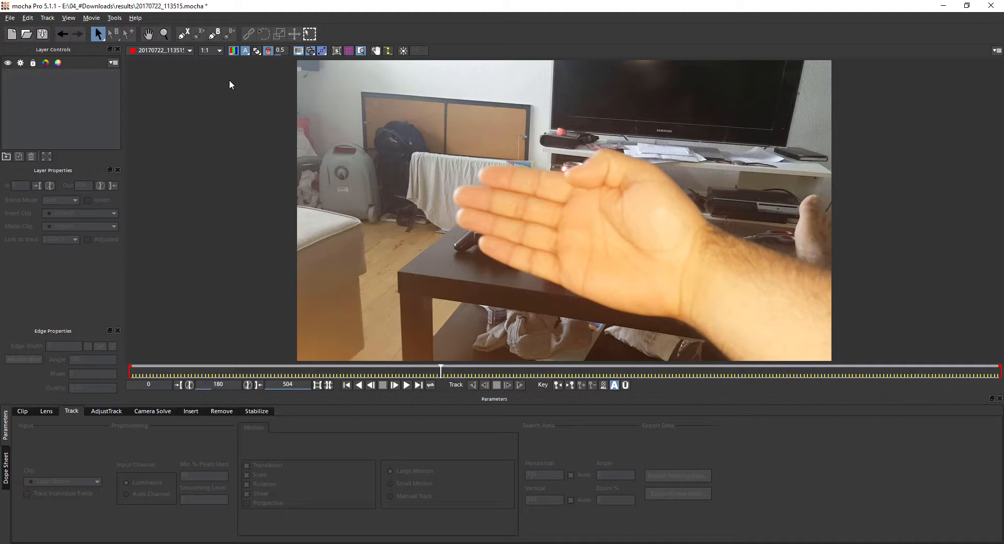
{"action": "left_click", "coordinate": [185, 35]}
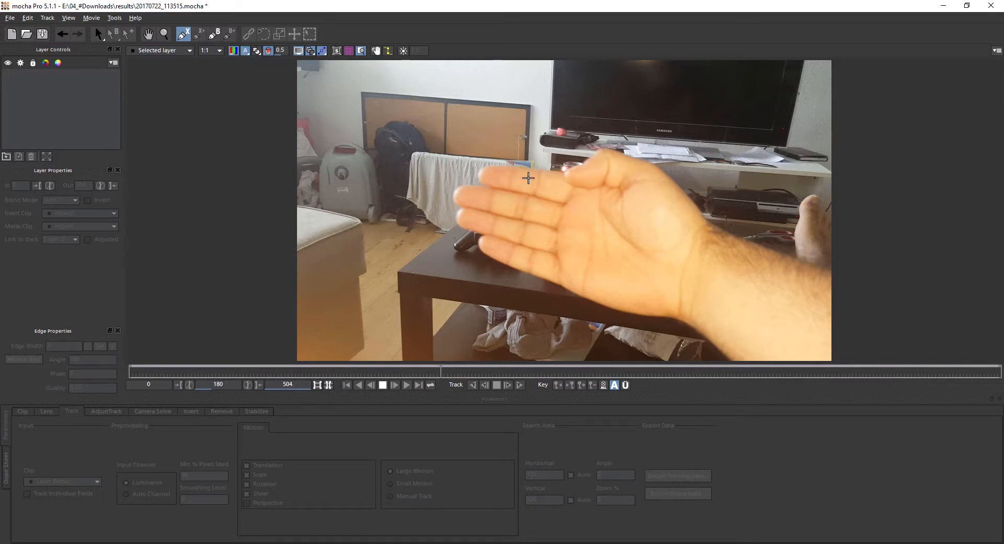
{"action": "left_click", "coordinate": [486, 235]}
{"action": "left_click", "coordinate": [478, 238]}
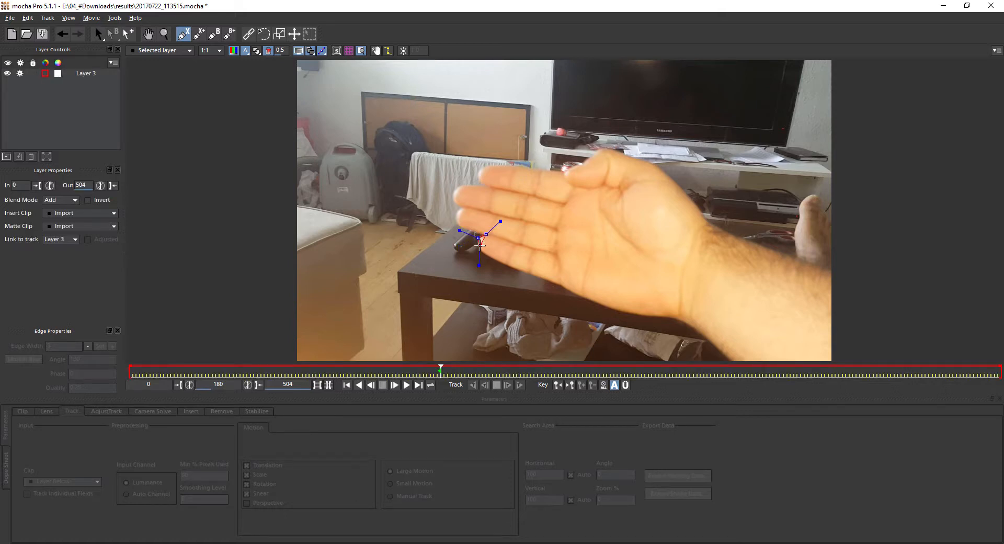
{"action": "left_click", "coordinate": [480, 247]}
{"action": "left_click", "coordinate": [486, 255]}
{"action": "left_click", "coordinate": [500, 261]}
{"action": "left_click", "coordinate": [516, 269]}
{"action": "left_click", "coordinate": [532, 275]}
{"action": "left_click", "coordinate": [547, 278]}
{"action": "left_click", "coordinate": [563, 284]}
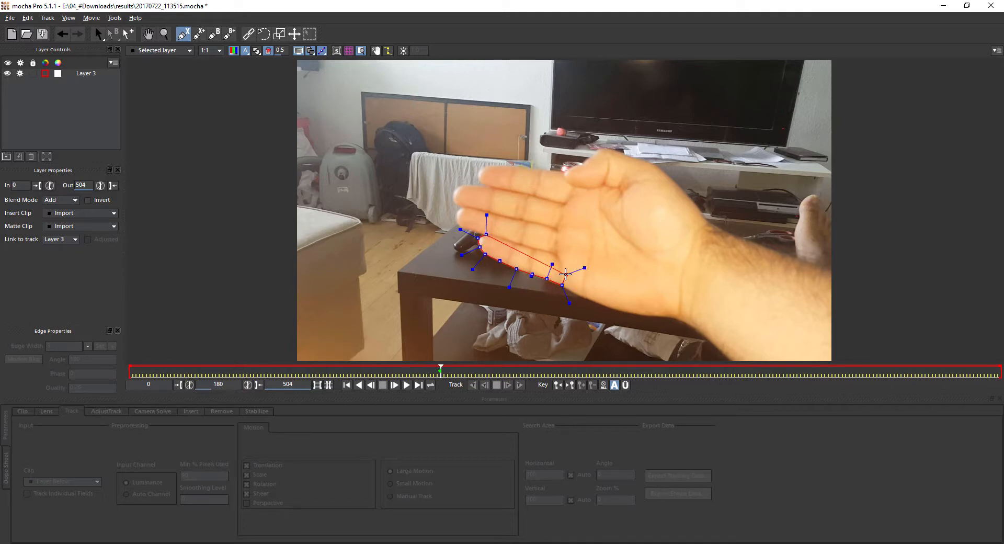
{"action": "left_click", "coordinate": [566, 274]}
{"action": "left_click", "coordinate": [563, 264]}
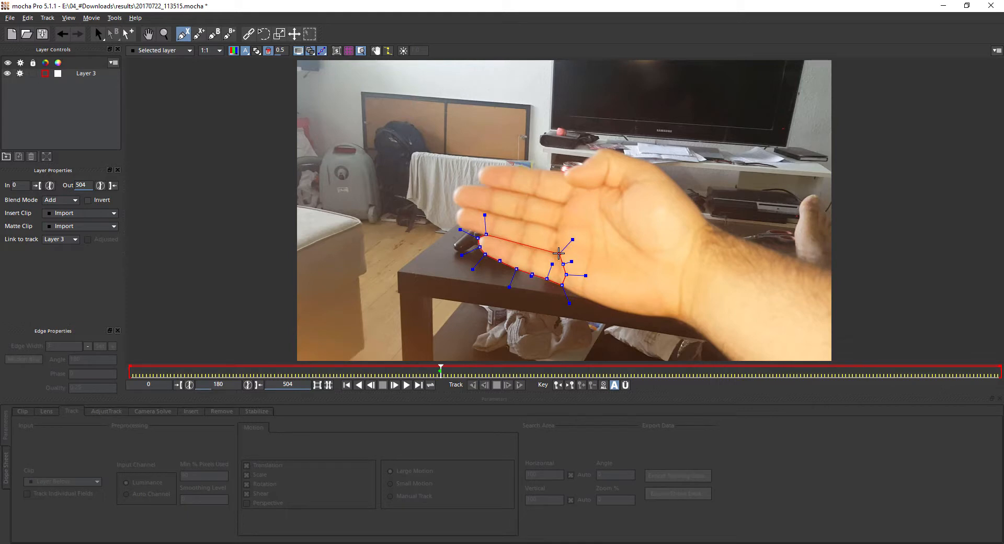
{"action": "left_click", "coordinate": [559, 254]}
{"action": "left_click", "coordinate": [536, 250]}
{"action": "left_click", "coordinate": [512, 243]}
{"action": "left_click", "coordinate": [496, 238]}
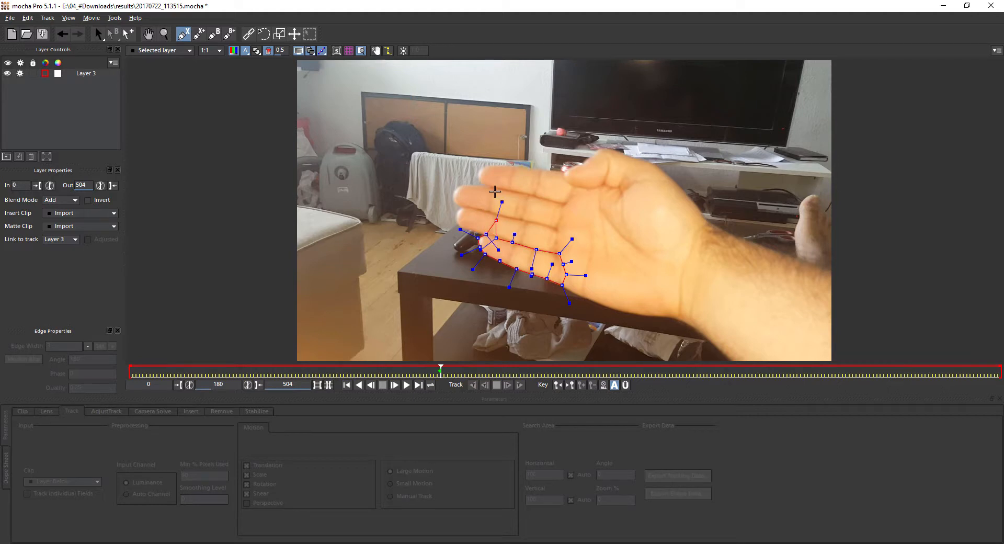
{"action": "right_click", "coordinate": [450, 176]}
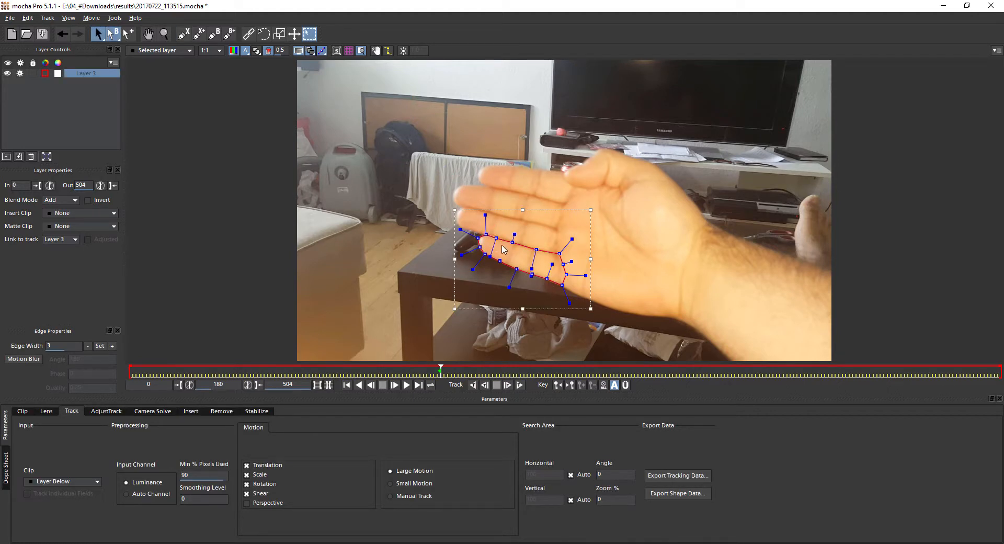
{"action": "left_click_drag", "start_coordinate": [498, 239], "coordinate": [540, 249]}
{"action": "left_click", "coordinate": [540, 249]}
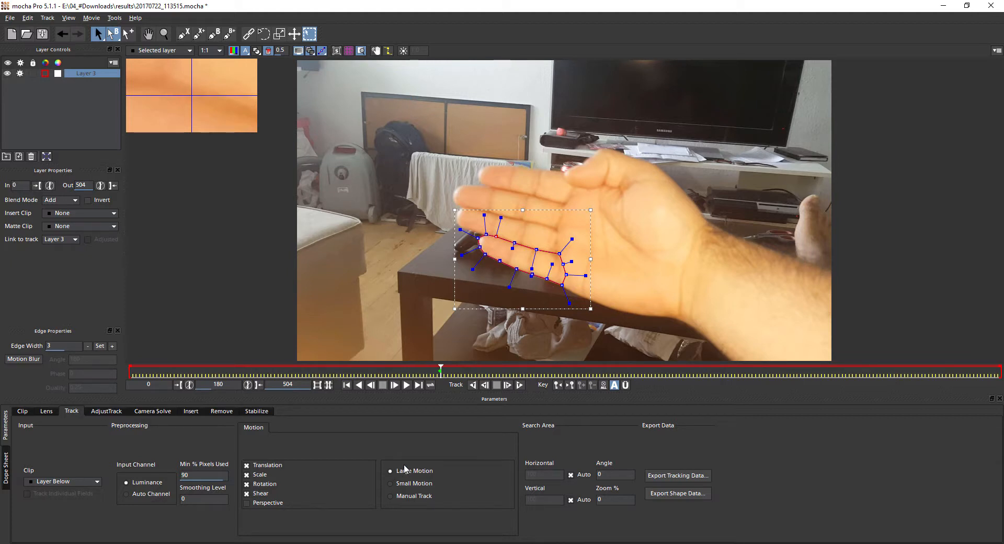
Set the tracker to Small Motion and track the finger layer forward frame by frame to frame 186.
{"action": "left_click", "coordinate": [414, 484]}
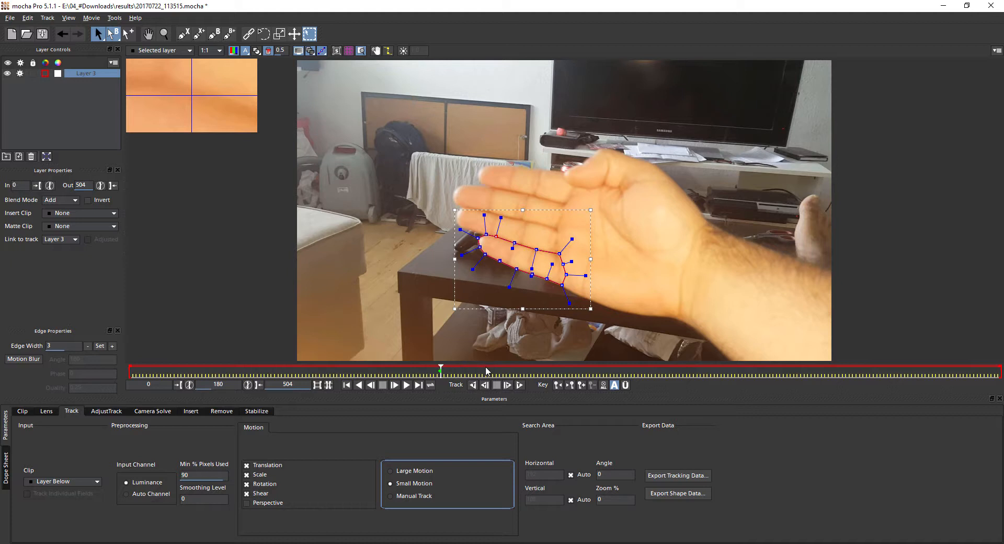
{"action": "left_click", "coordinate": [510, 386]}
{"action": "left_click", "coordinate": [509, 386]}
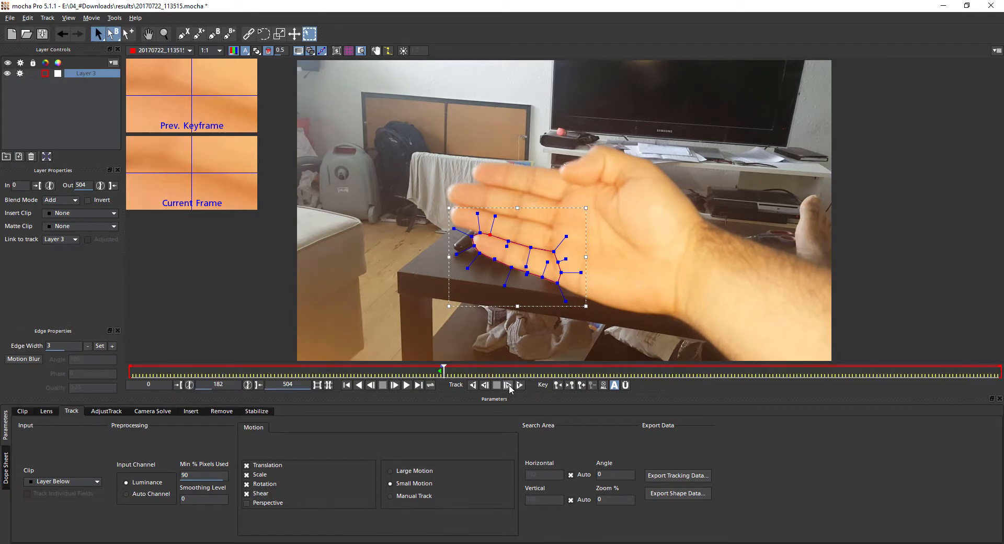
{"action": "left_click", "coordinate": [510, 386]}
{"action": "left_click", "coordinate": [509, 386]}
{"action": "left_click", "coordinate": [509, 386]}
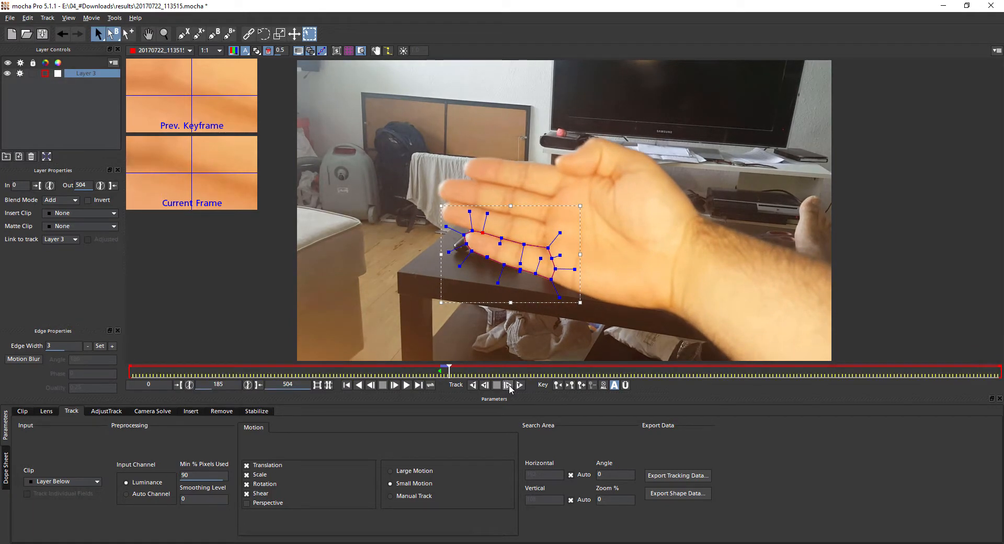
{"action": "left_click", "coordinate": [509, 386]}
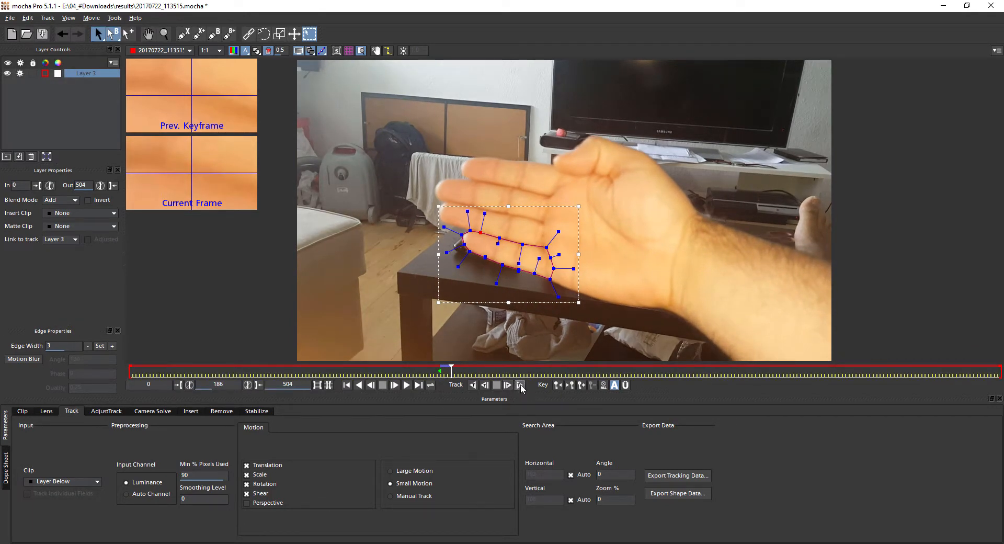
Track the finger layer continuously forward to frame 374, stopping along the way to check the shape.
{"action": "left_click", "coordinate": [519, 386]}
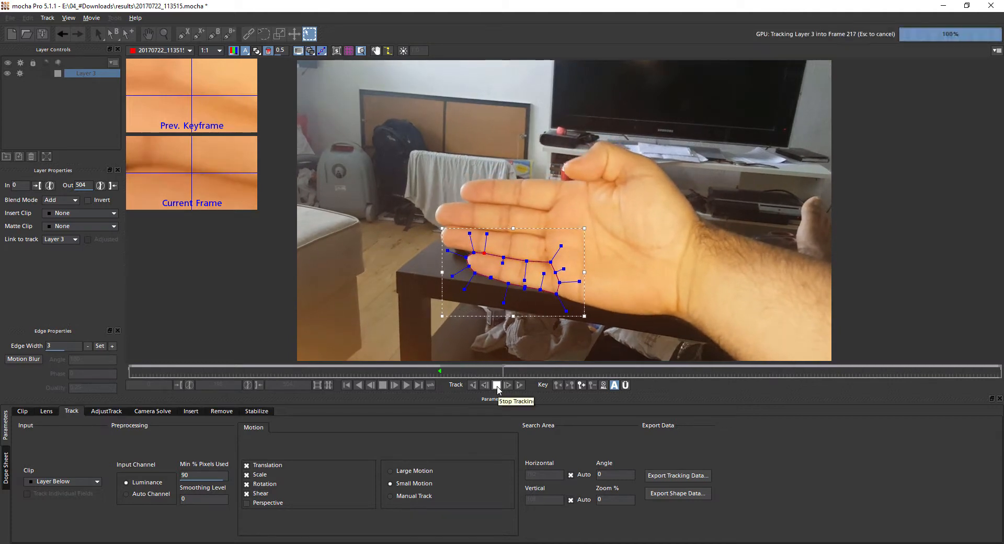
{"action": "left_click", "coordinate": [497, 385]}
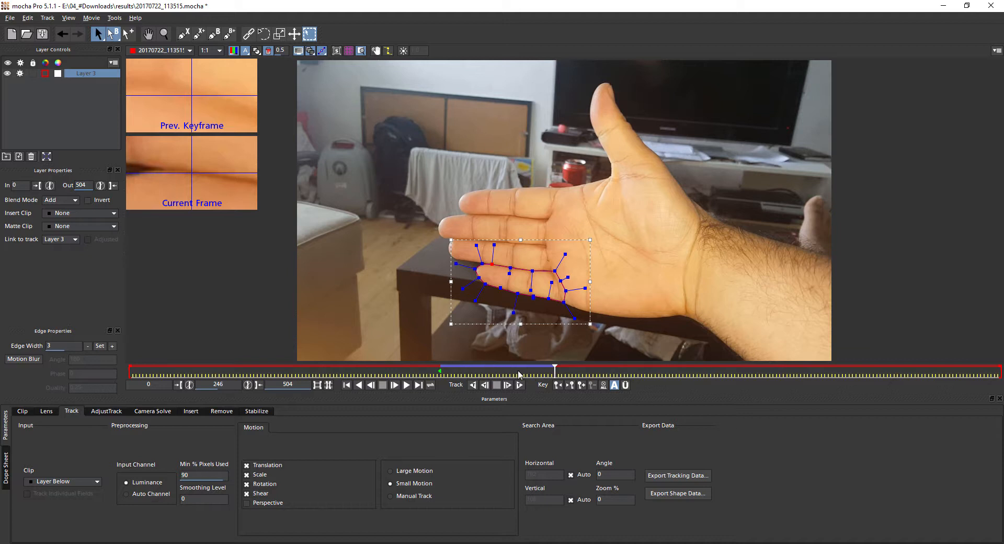
{"action": "mouse_move", "coordinate": [555, 372]}
{"action": "left_mouse_down"}
{"action": "mouse_move", "coordinate": [466, 369]}
{"action": "mouse_move", "coordinate": [554, 368]}
{"action": "left_mouse_up"}
{"action": "left_click", "coordinate": [521, 385]}
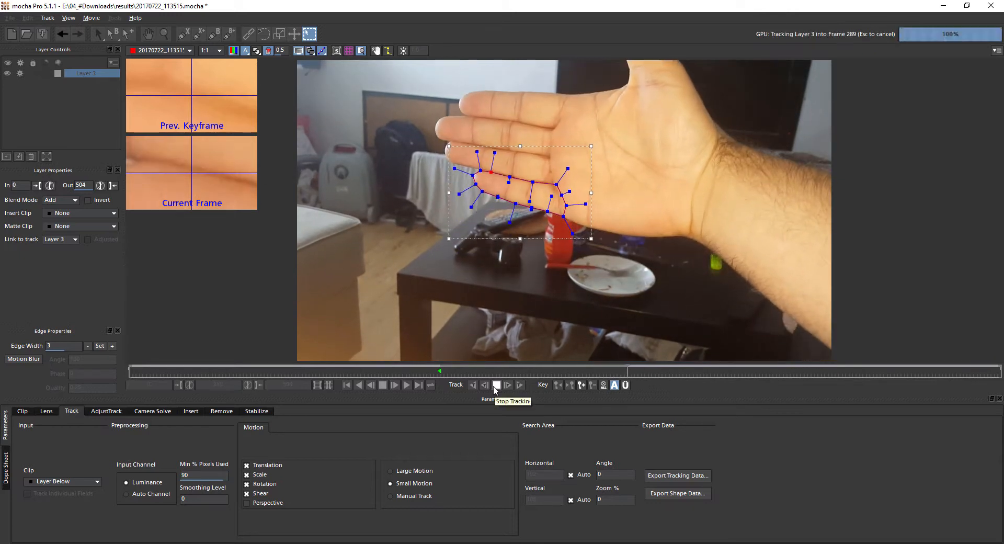
{"action": "left_click", "coordinate": [496, 385]}
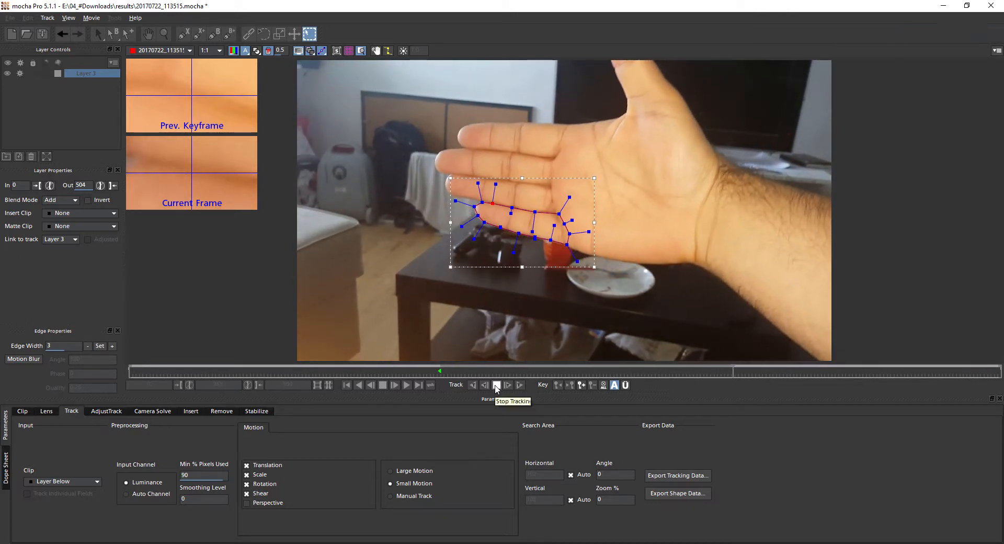
{"action": "left_click", "coordinate": [495, 386]}
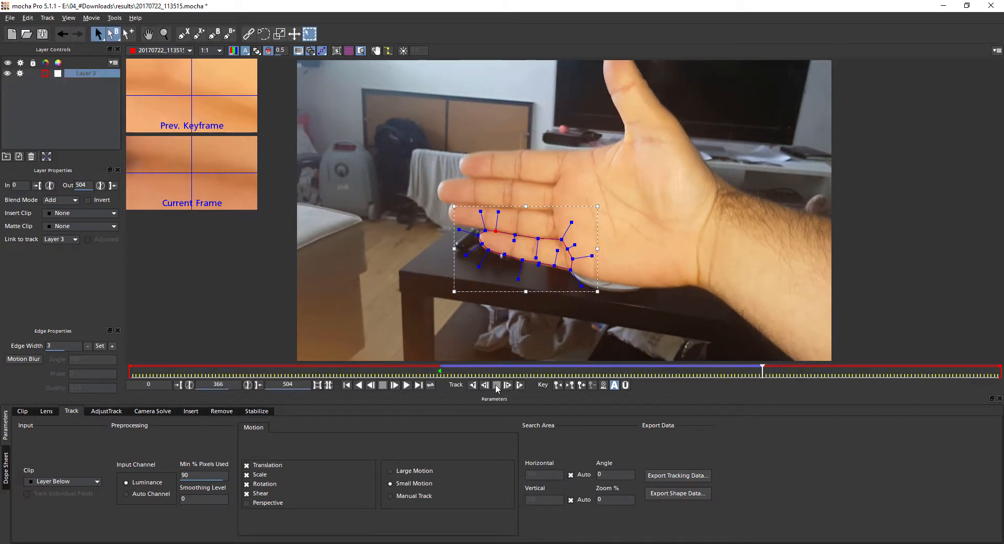
{"action": "left_click", "coordinate": [522, 384]}
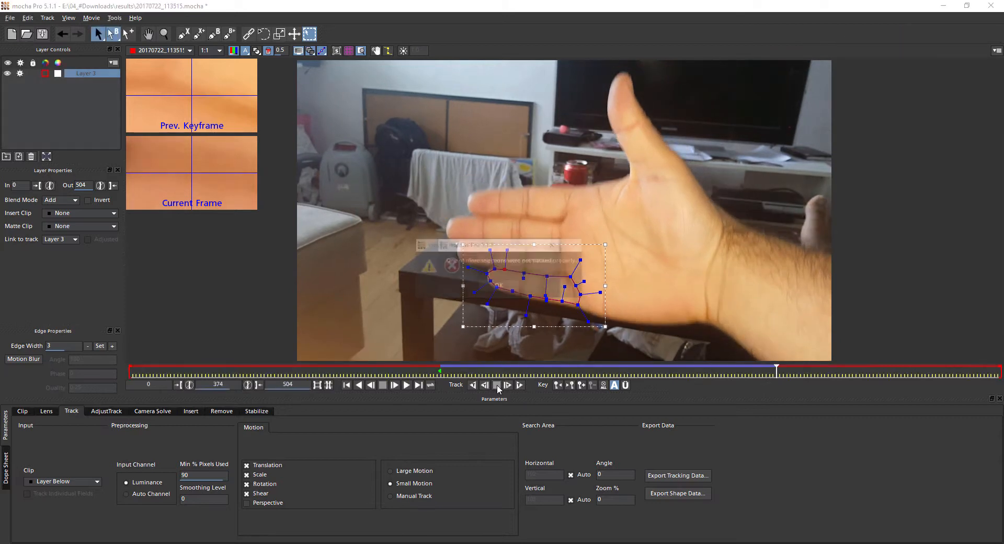
{"action": "left_click", "coordinate": [493, 286]}
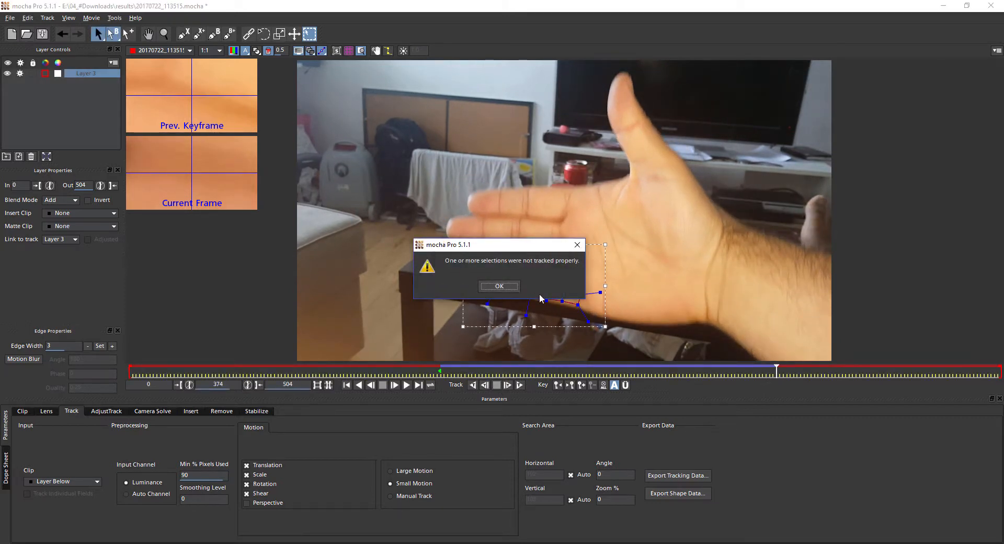
{"action": "left_click", "coordinate": [506, 287]}
Refit the spline points to the little finger's tip and edges at frame 373.
{"action": "left_click_drag", "start_coordinate": [497, 287], "coordinate": [494, 289]}
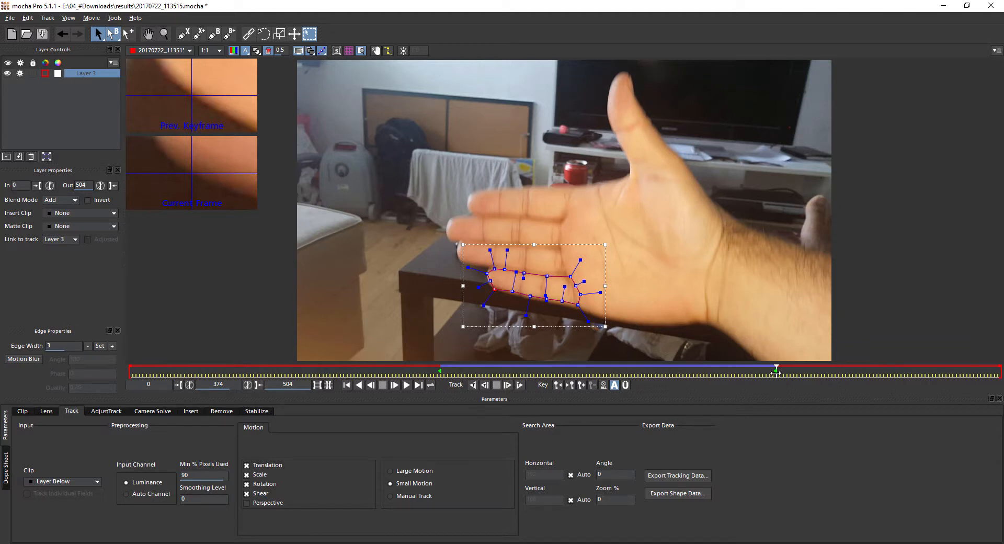
{"action": "left_click_drag", "start_coordinate": [776, 372], "coordinate": [775, 372]}
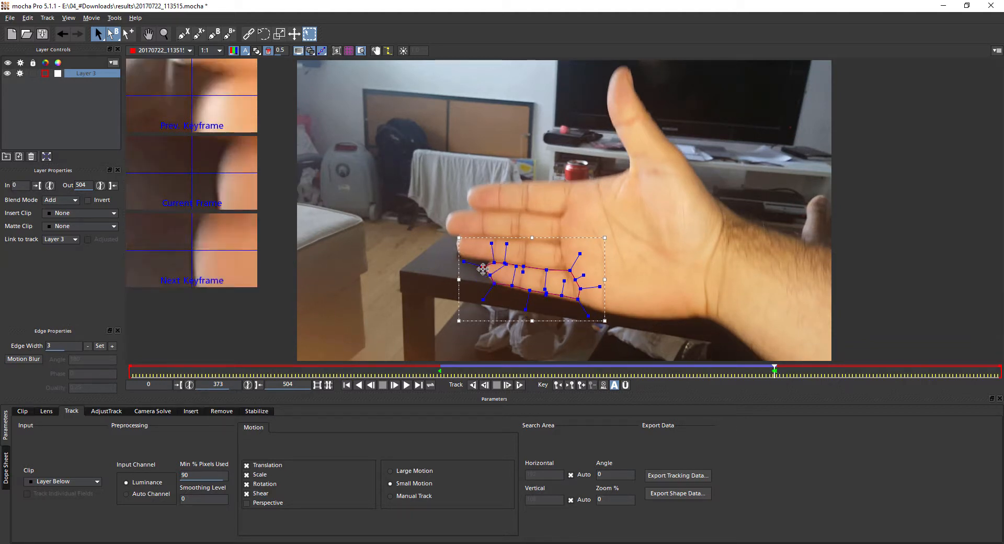
{"action": "left_click_drag", "start_coordinate": [490, 276], "coordinate": [488, 263]}
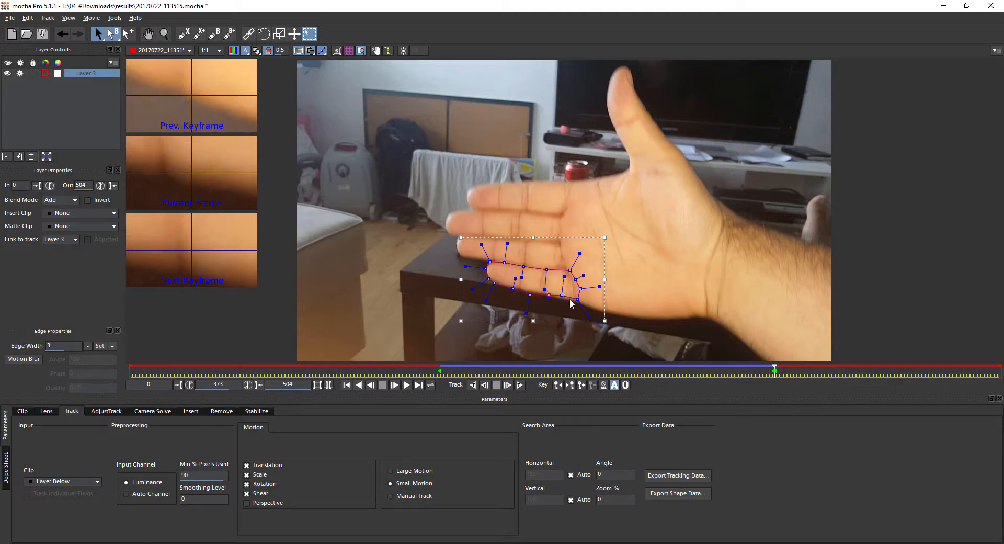
{"action": "left_click_drag", "start_coordinate": [562, 297], "coordinate": [576, 304]}
{"action": "left_click_drag", "start_coordinate": [544, 271], "coordinate": [544, 270]}
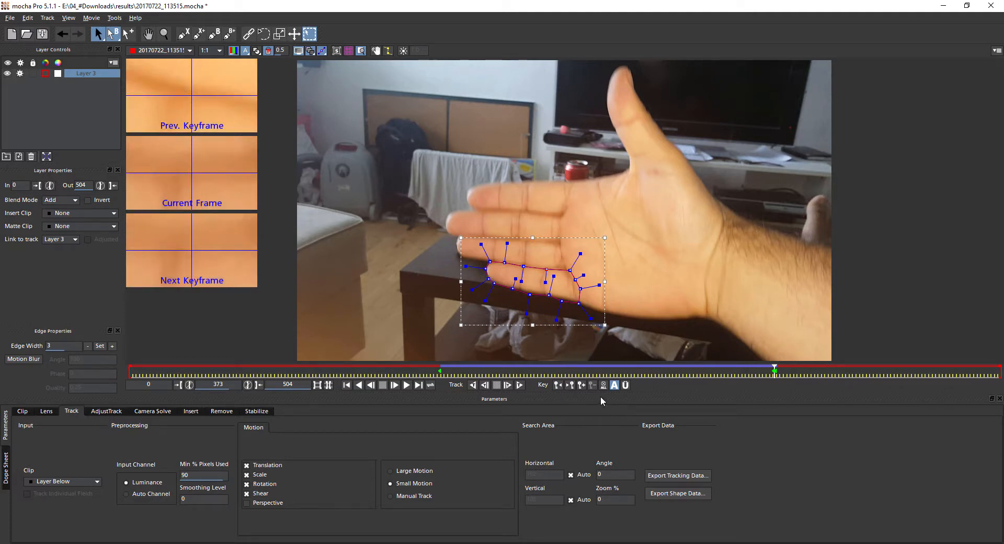
Track one frame forward to frame 374 and refit the spline's lower-edge and fingertip points.
{"action": "left_click", "coordinate": [508, 385]}
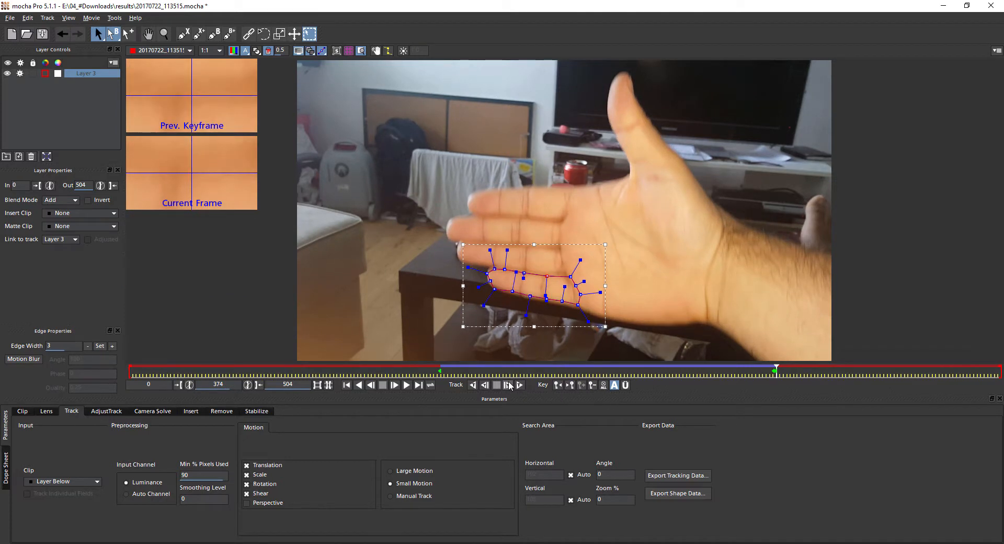
{"action": "left_click_drag", "start_coordinate": [513, 291], "coordinate": [579, 308]}
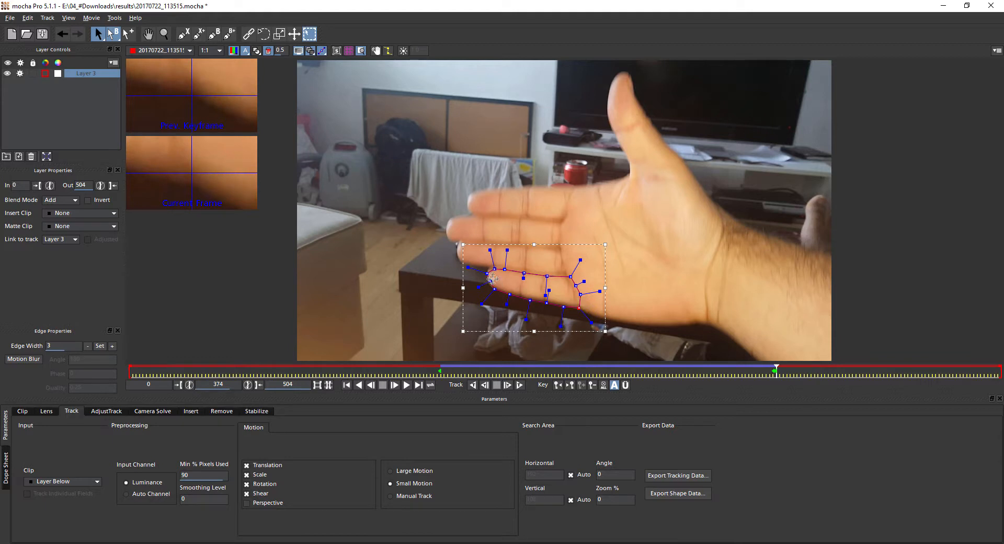
{"action": "mouse_move", "coordinate": [488, 273]}
{"action": "left_mouse_down"}
{"action": "mouse_move", "coordinate": [493, 291]}
{"action": "mouse_move", "coordinate": [495, 270]}
{"action": "left_mouse_up"}
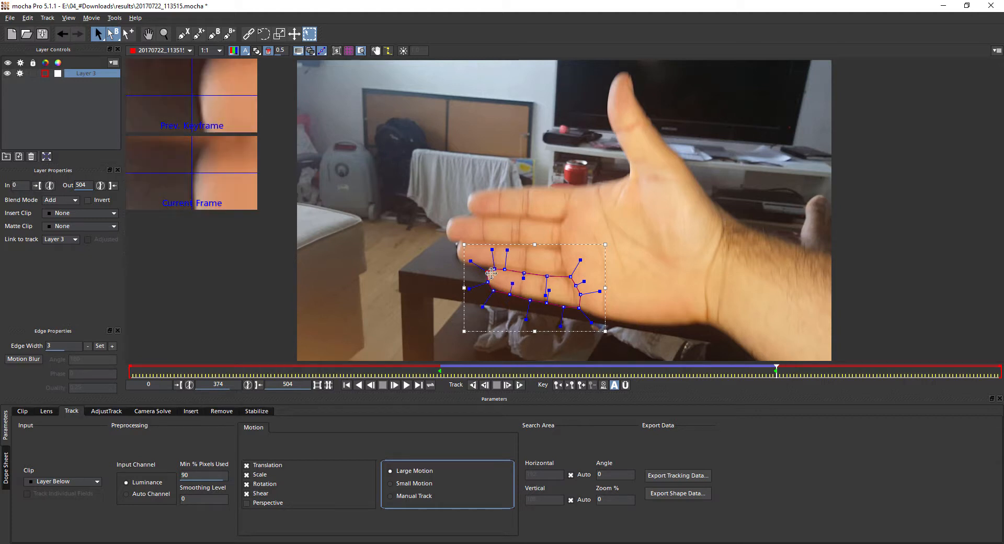
Switch to Large Motion and track forward frame by frame to frame 384, correcting spline points at frames 376 and 384.
{"action": "left_click", "coordinate": [507, 385]}
{"action": "left_click", "coordinate": [507, 385]}
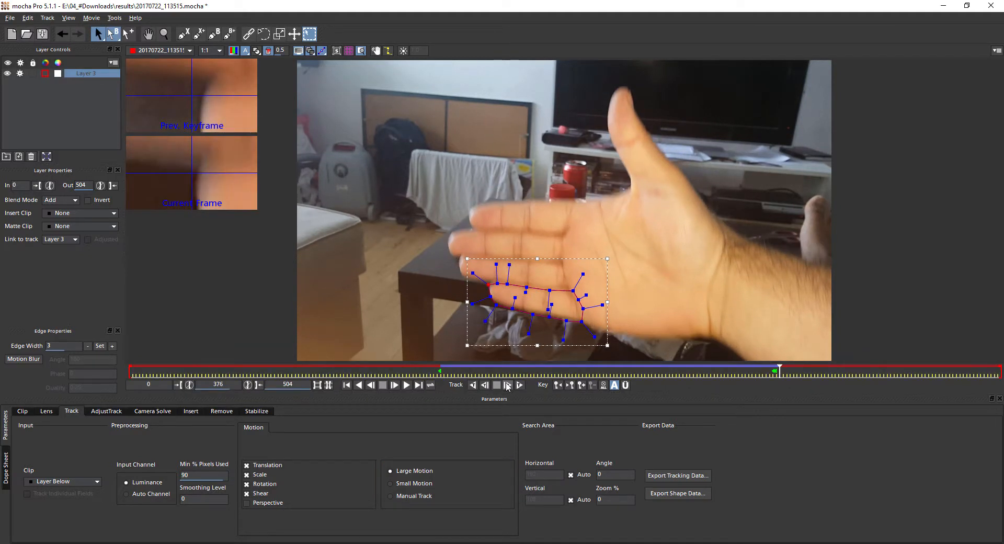
{"action": "left_click_drag", "start_coordinate": [573, 290], "coordinate": [571, 291]}
{"action": "left_click", "coordinate": [508, 385]}
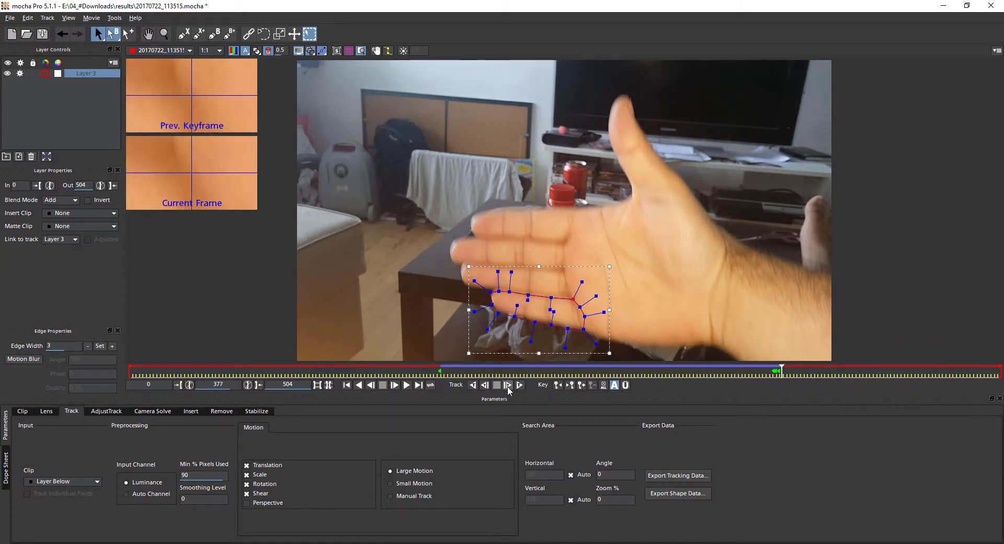
{"action": "left_click", "coordinate": [508, 385]}
{"action": "left_click", "coordinate": [508, 385]}
{"action": "left_click", "coordinate": [507, 385]}
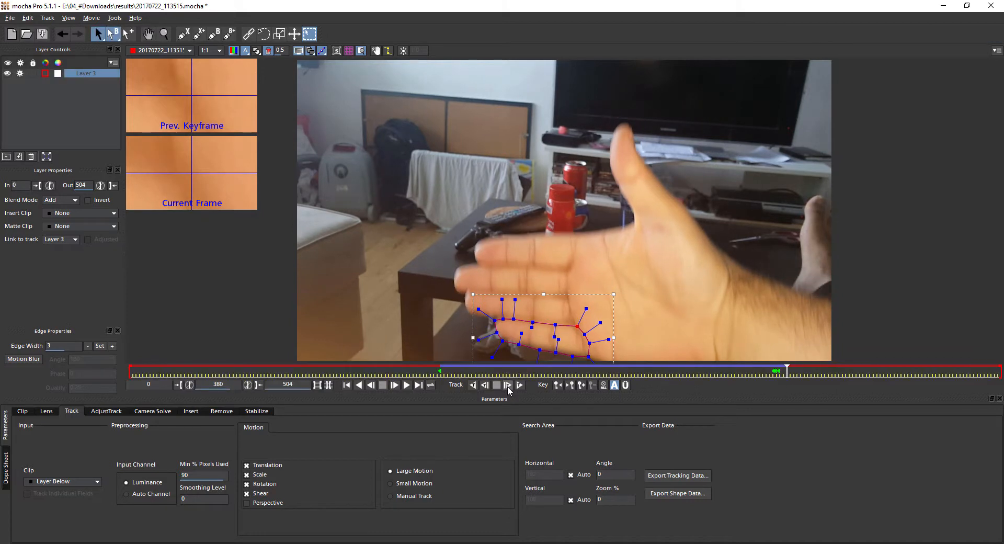
{"action": "left_click", "coordinate": [507, 385]}
{"action": "left_click", "coordinate": [508, 385]}
{"action": "left_click", "coordinate": [507, 385]}
{"action": "left_click", "coordinate": [508, 385]}
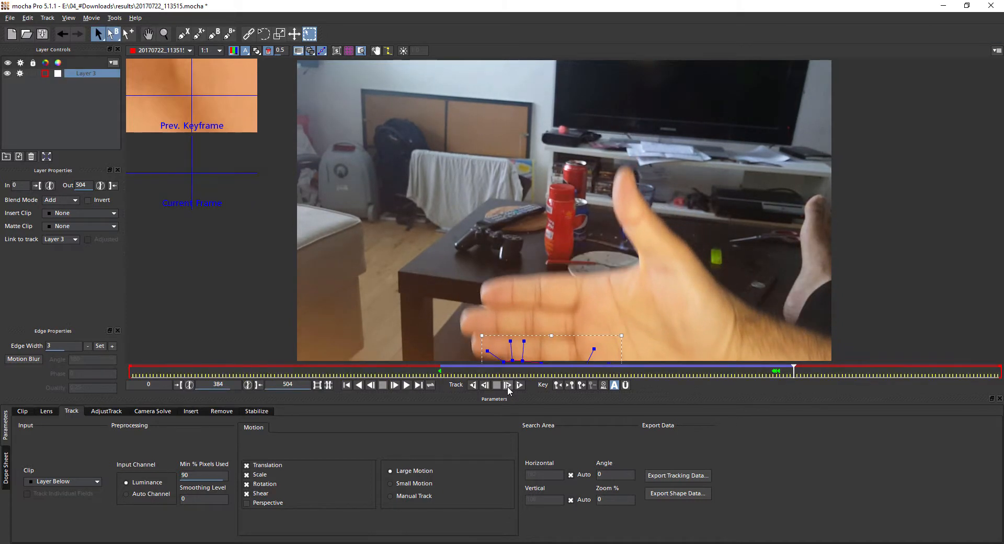
{"action": "left_click_drag", "start_coordinate": [579, 338], "coordinate": [576, 371]}
Return to frame 183, switch to Small Motion and track the finger layer backward to frame 177.
{"action": "left_click_drag", "start_coordinate": [795, 370], "coordinate": [446, 373]}
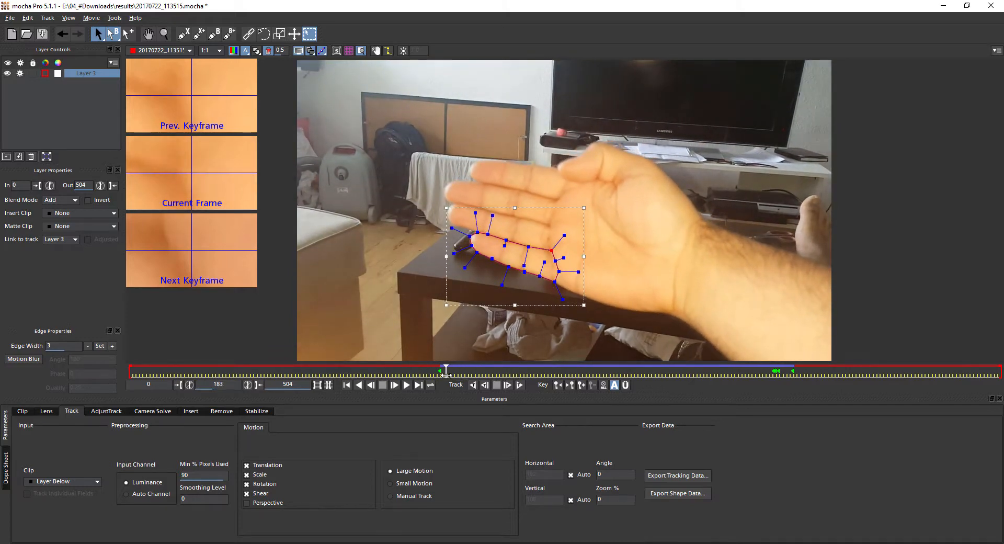
{"action": "left_click", "coordinate": [474, 385]}
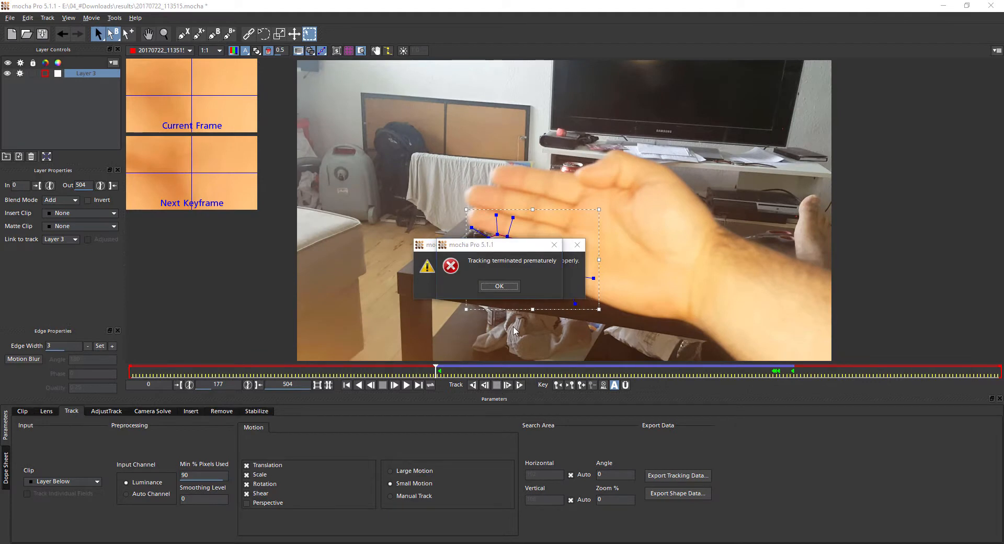
{"action": "left_click", "coordinate": [506, 287]}
{"action": "left_click", "coordinate": [505, 287]}
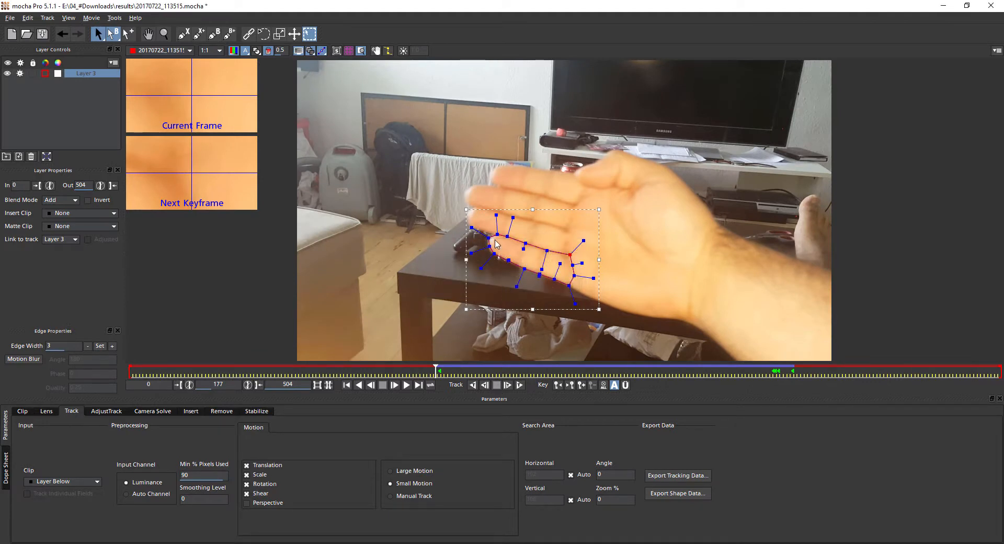
Refit the spline points at the little finger's tip and lower edge at frame 177.
{"action": "left_click_drag", "start_coordinate": [489, 247], "coordinate": [508, 264]}
{"action": "left_click", "coordinate": [540, 274]}
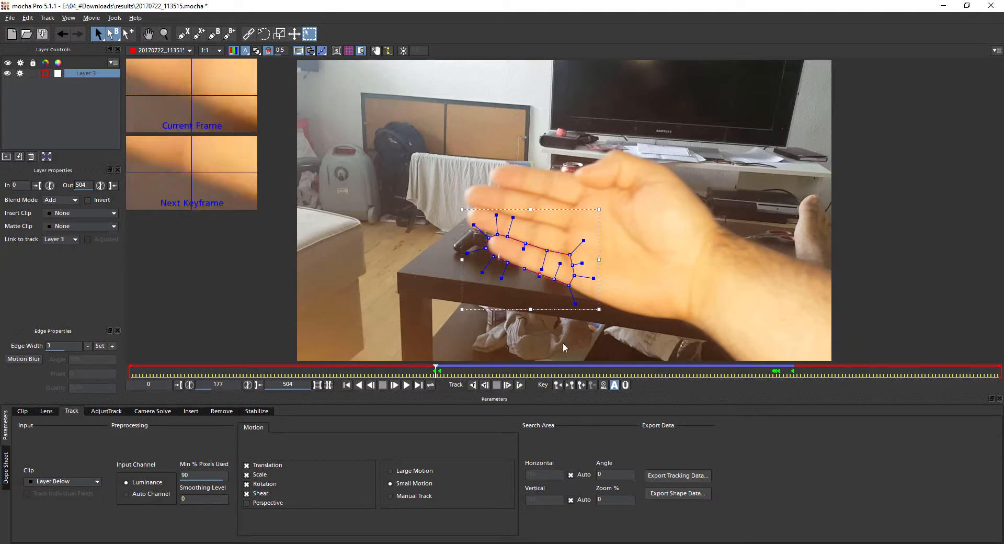
Track the finger layer one frame backward to frame 176 and try to track it one frame further.
{"action": "left_click", "coordinate": [485, 385]}
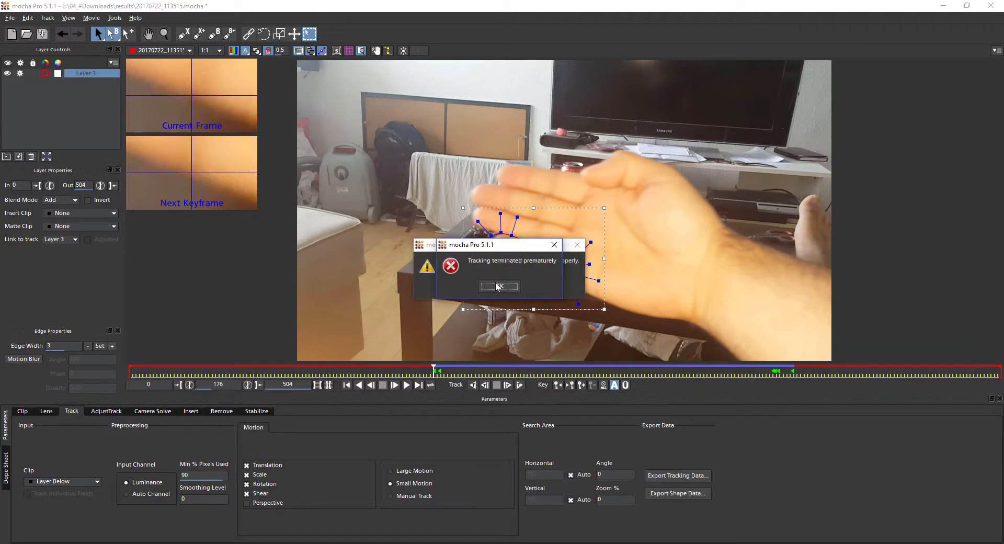
{"action": "left_click", "coordinate": [499, 285]}
{"action": "left_click", "coordinate": [499, 285]}
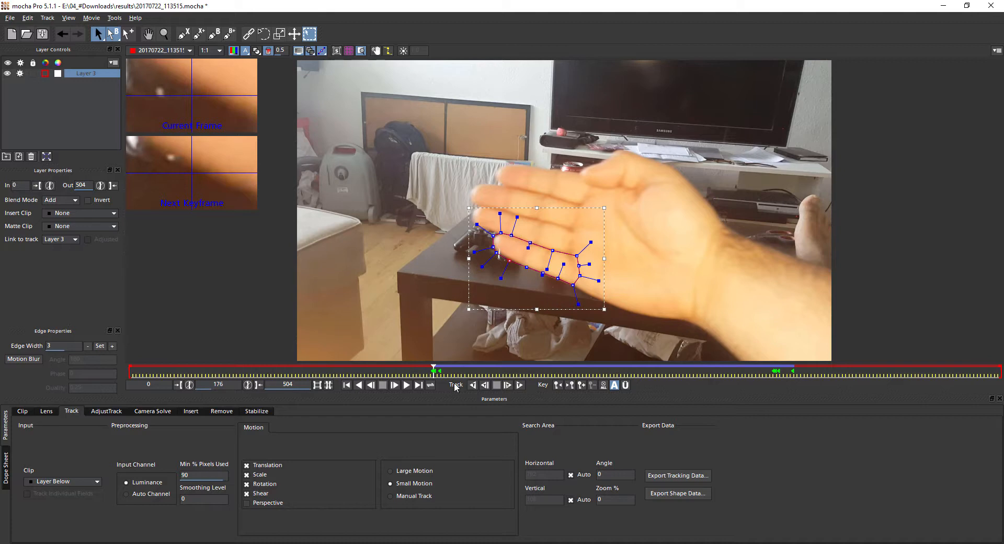
{"action": "left_click", "coordinate": [485, 385]}
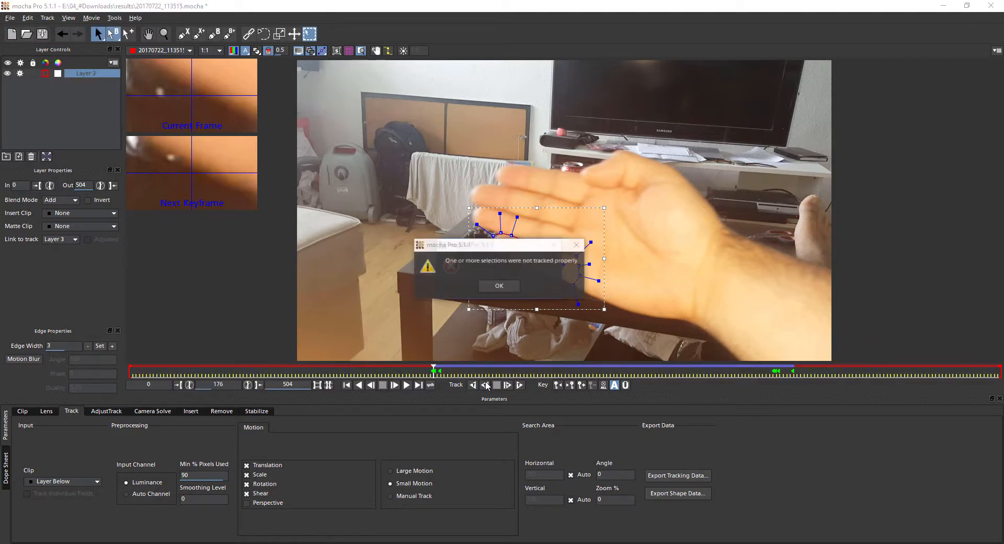
{"action": "left_click", "coordinate": [506, 288]}
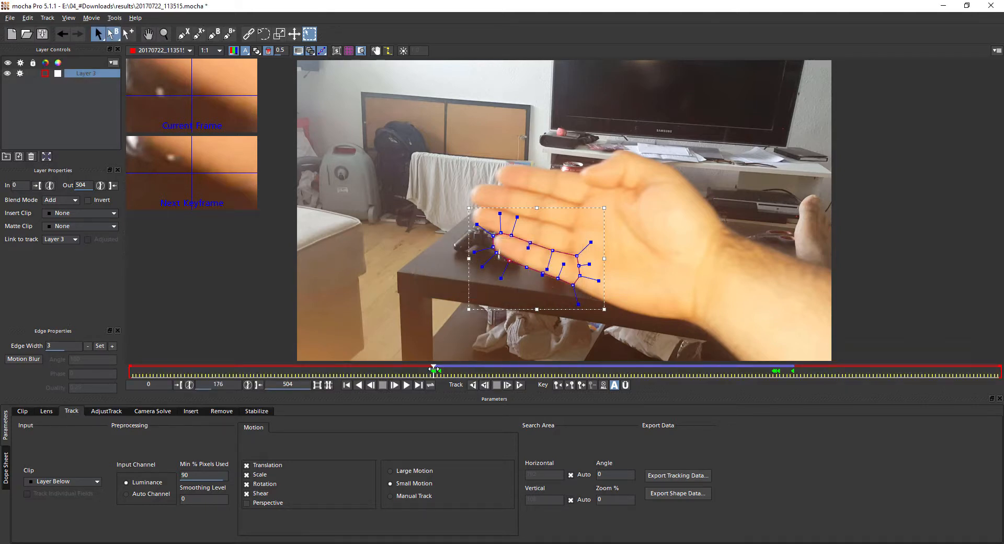
Go to frame 172 and shift the whole spline onto the little finger.
{"action": "left_click_drag", "start_coordinate": [434, 369], "coordinate": [427, 369]}
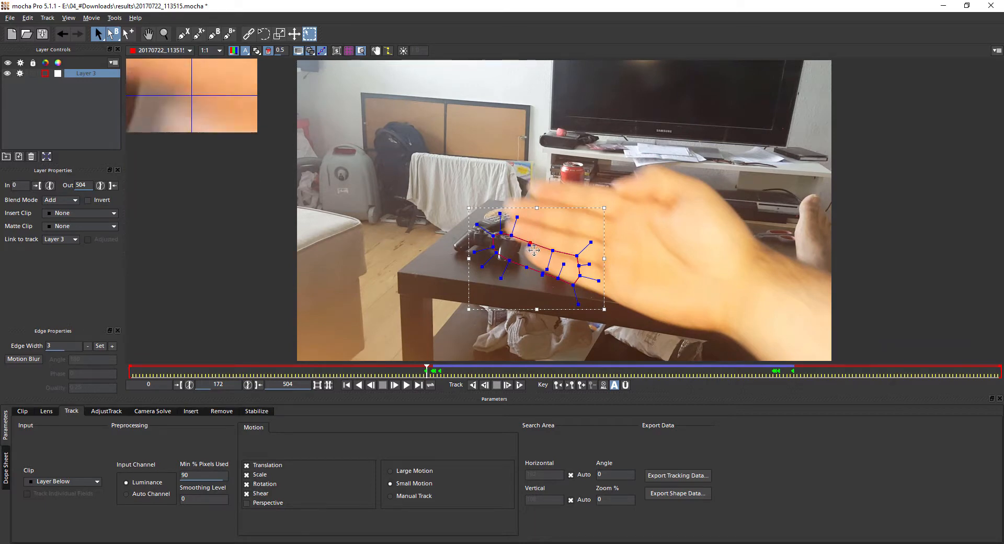
{"action": "left_click_drag", "start_coordinate": [555, 206], "coordinate": [585, 216]}
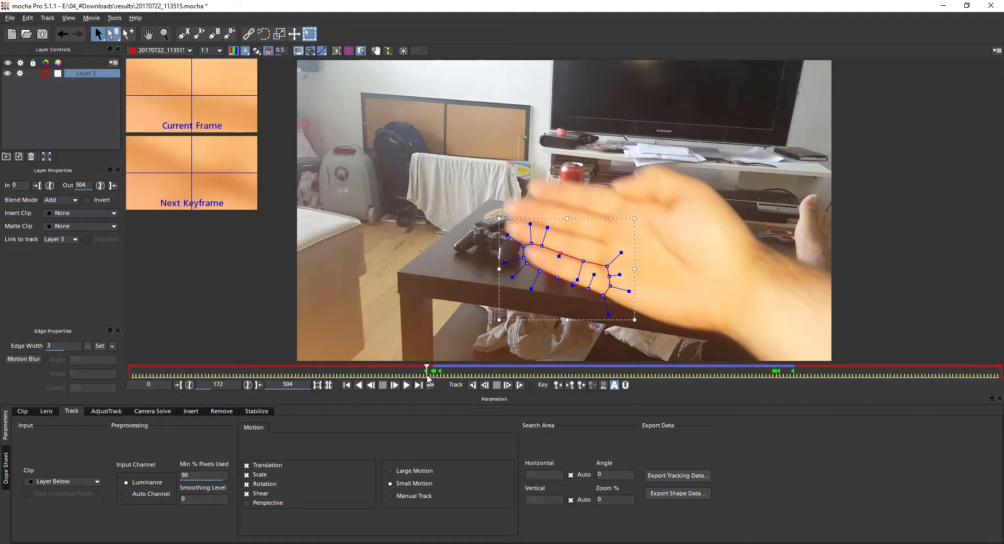
{"action": "left_click_drag", "start_coordinate": [427, 373], "coordinate": [426, 371]}
{"action": "left_click_drag", "start_coordinate": [581, 221], "coordinate": [582, 221]}
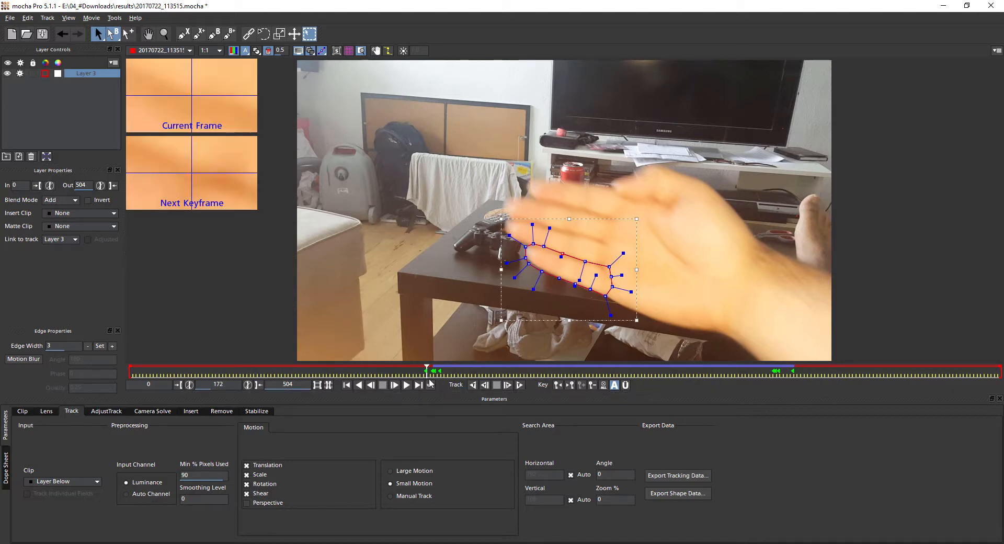
Fit the spline to the little finger at frame 170 and move it below the picture area at frame 166.
{"action": "left_click_drag", "start_coordinate": [427, 371], "coordinate": [423, 372]}
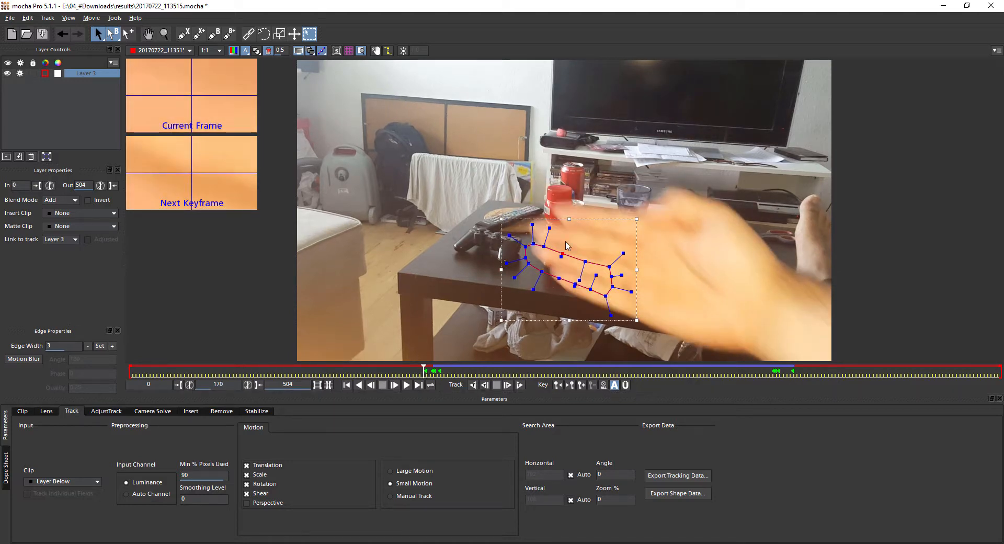
{"action": "left_click_drag", "start_coordinate": [583, 220], "coordinate": [608, 242]}
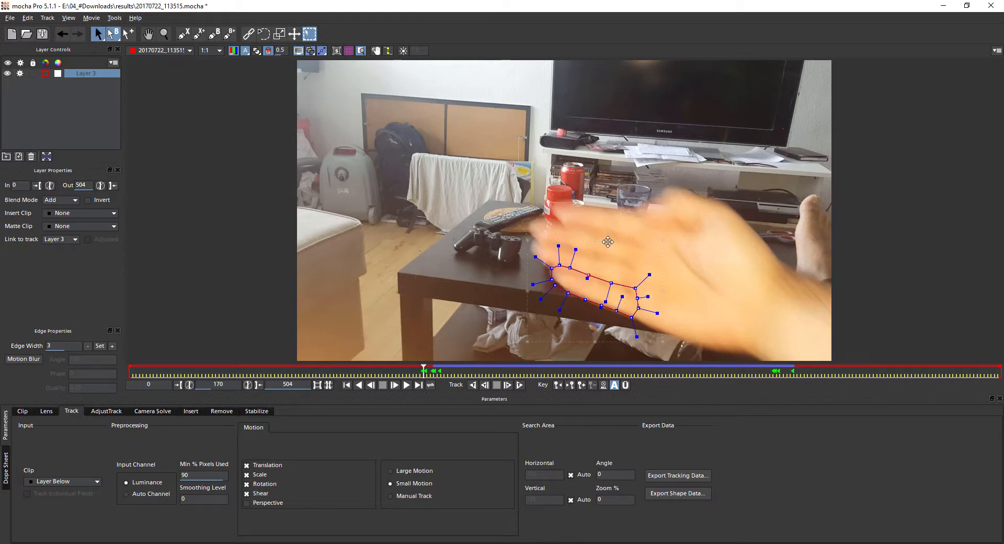
{"action": "left_click_drag", "start_coordinate": [555, 285], "coordinate": [559, 285]}
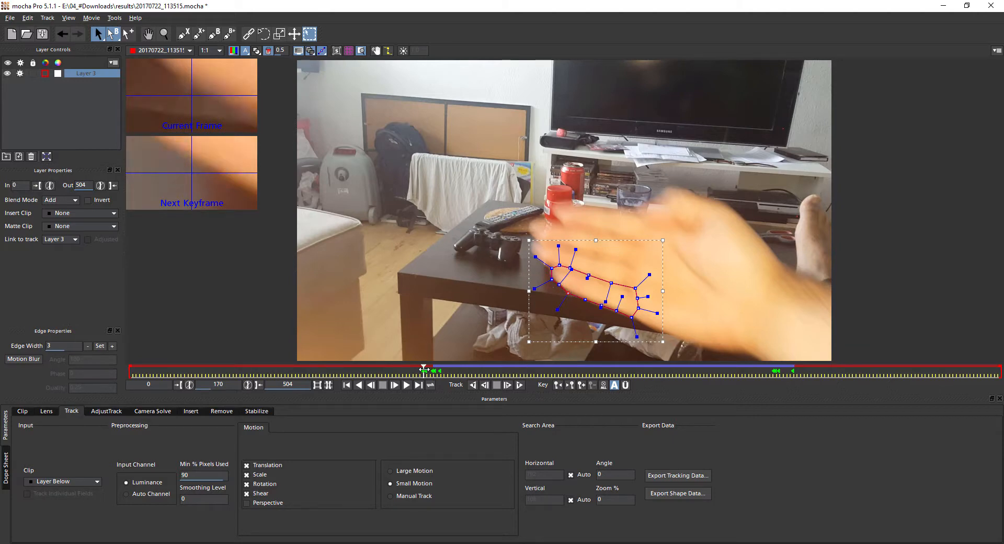
{"action": "left_click_drag", "start_coordinate": [421, 370], "coordinate": [417, 370]}
{"action": "left_click_drag", "start_coordinate": [601, 242], "coordinate": [711, 361]}
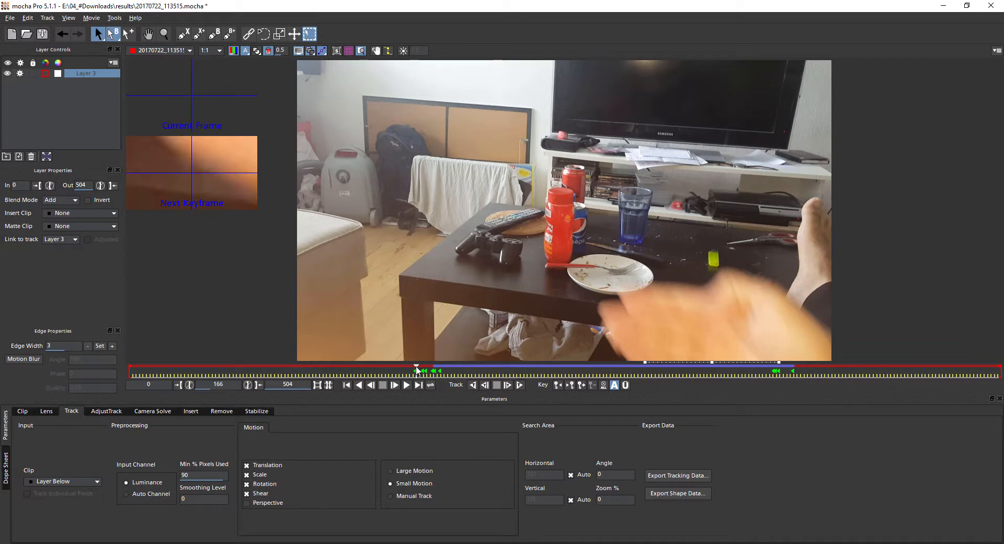
Shift the whole spline onto the little finger at frames 169 and 168.
{"action": "left_click_drag", "start_coordinate": [419, 370], "coordinate": [421, 370]}
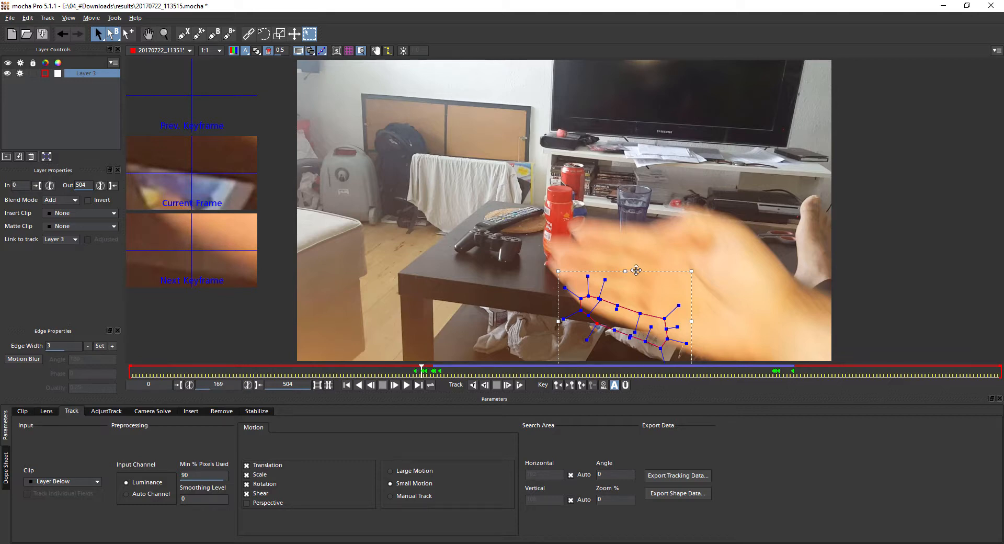
{"action": "left_click_drag", "start_coordinate": [636, 270], "coordinate": [633, 260]}
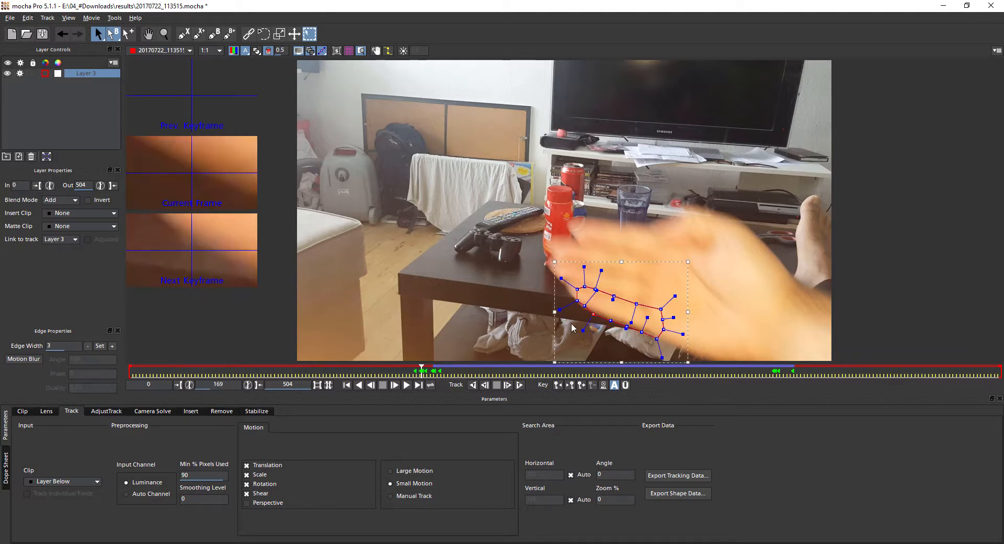
{"action": "left_click_drag", "start_coordinate": [422, 370], "coordinate": [420, 371]}
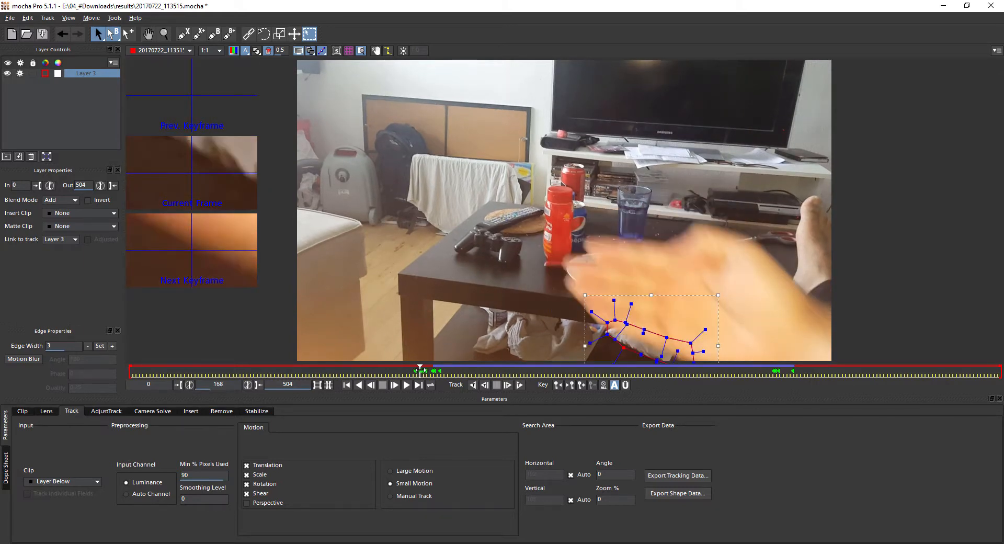
{"action": "left_click_drag", "start_coordinate": [647, 296], "coordinate": [642, 280]}
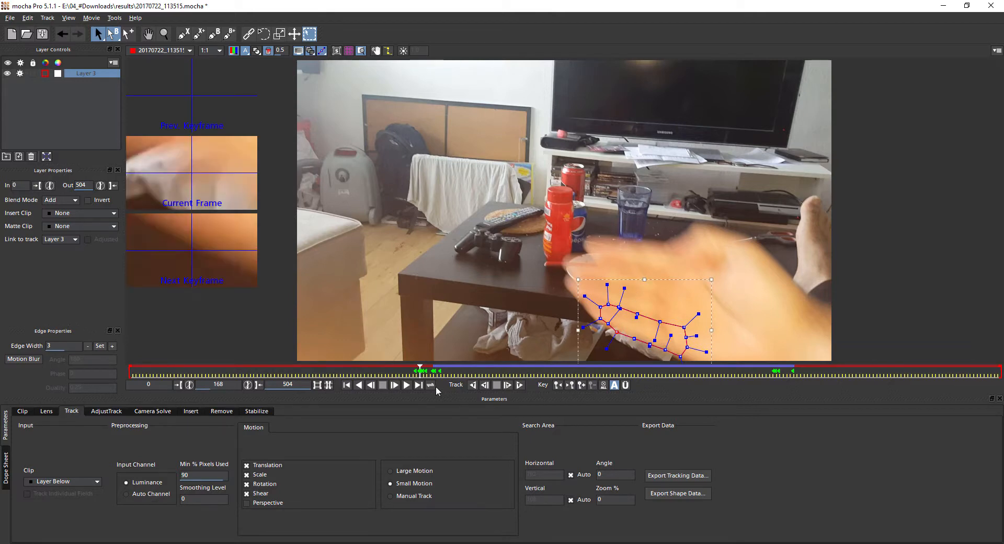
Check the spline at frame 167, play the tracked section from there and return to frame 0.
{"action": "mouse_move", "coordinate": [421, 370]}
{"action": "left_mouse_down"}
{"action": "mouse_move", "coordinate": [456, 371]}
{"action": "mouse_move", "coordinate": [419, 371]}
{"action": "left_mouse_up"}
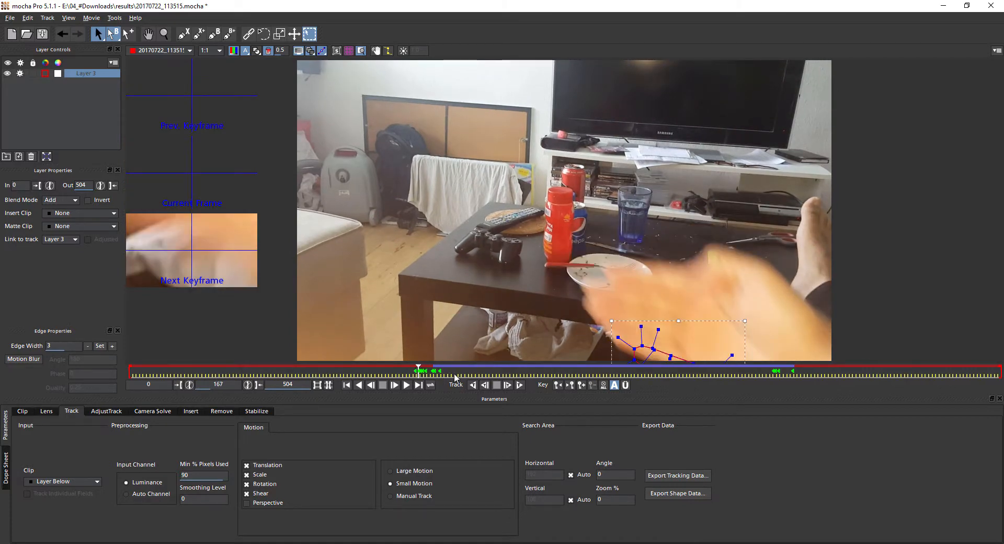
{"action": "key", "text": "space"}
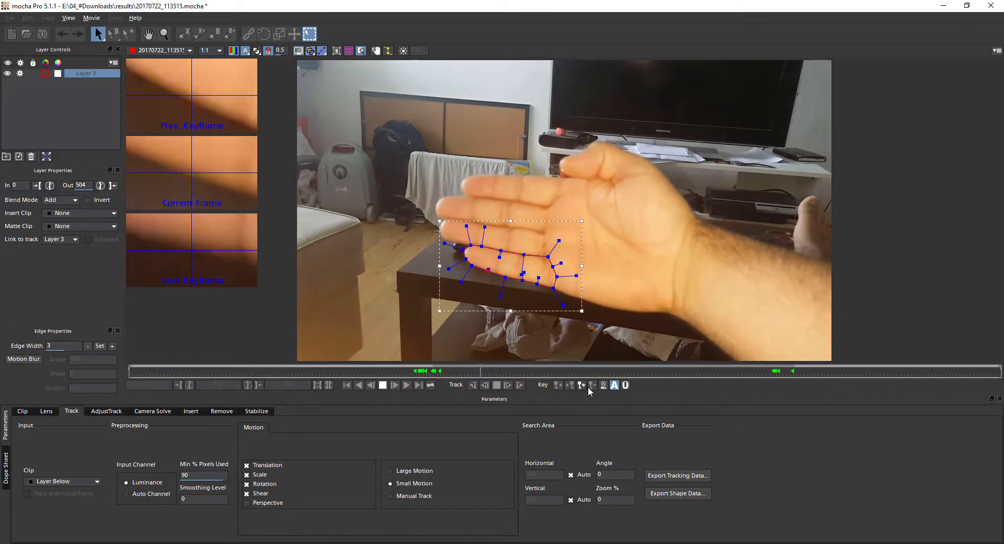
{"action": "key", "text": "space"}
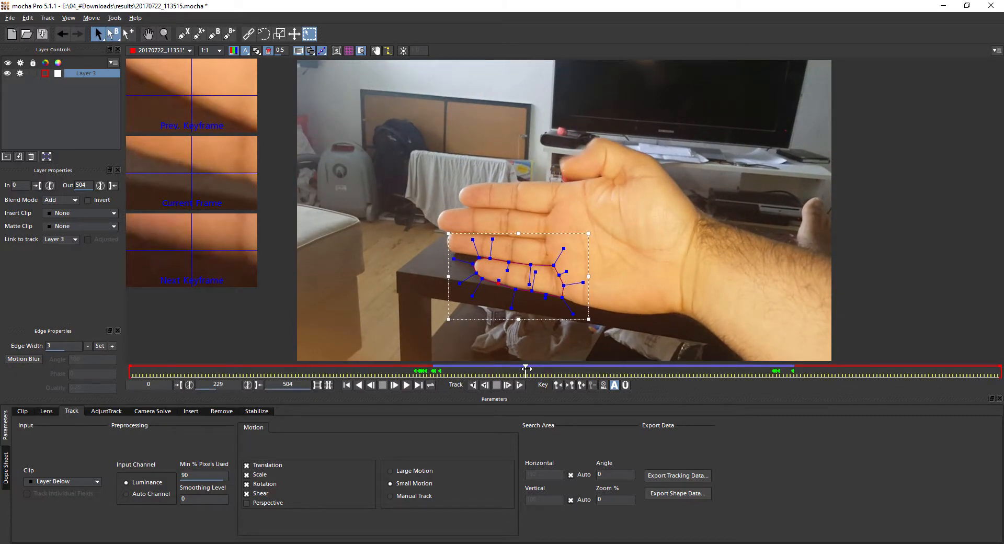
{"action": "left_click_drag", "start_coordinate": [525, 369], "coordinate": [129, 370]}
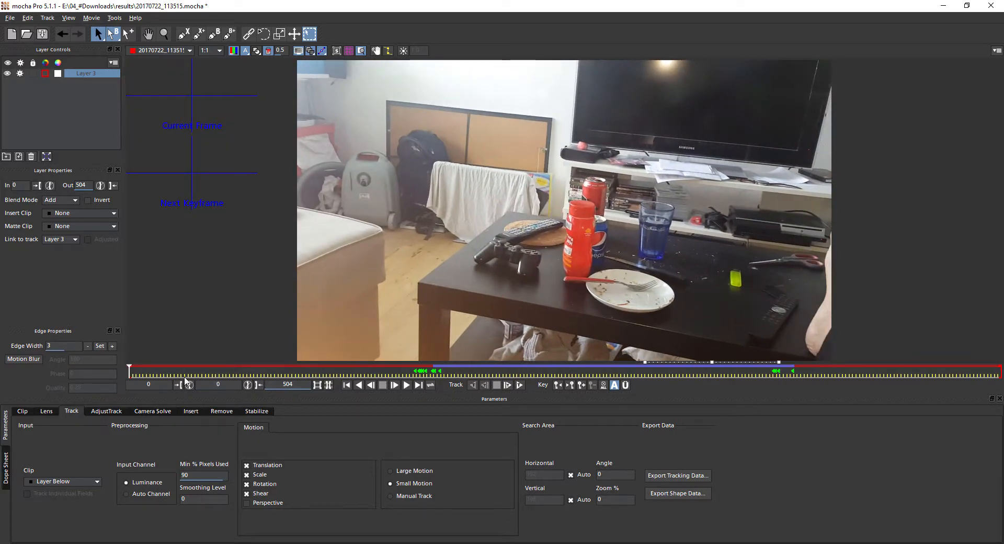
Select Layer 3 and toggle its processing setting off and back on.
{"action": "left_click", "coordinate": [87, 73]}
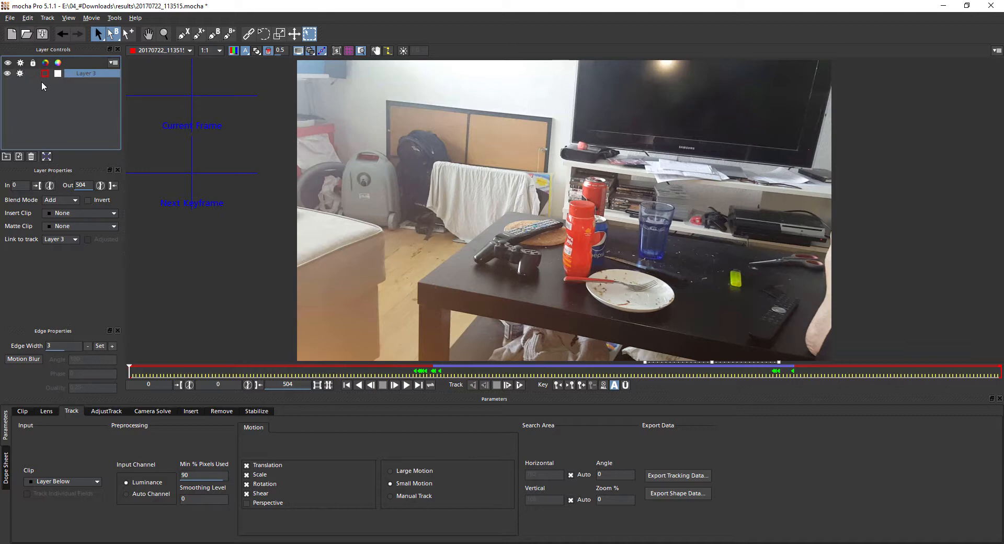
{"action": "left_click", "coordinate": [21, 73]}
{"action": "left_click", "coordinate": [21, 74]}
{"action": "left_click", "coordinate": [20, 74]}
Inspect the track between frames 179 and 176 with the planar grid and surface overlays, and hide both overlays again.
{"action": "left_click", "coordinate": [408, 373]}
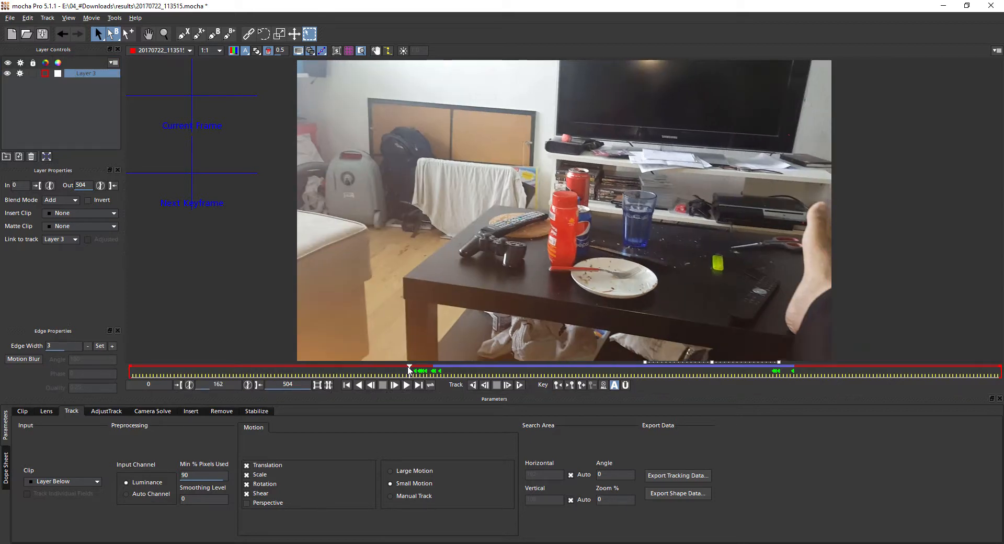
{"action": "left_click_drag", "start_coordinate": [408, 369], "coordinate": [437, 371]}
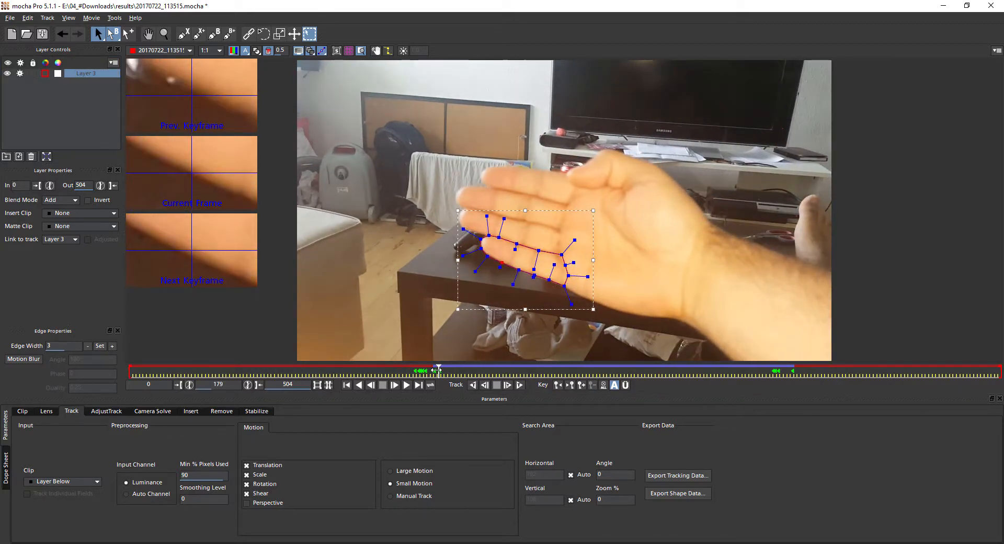
{"action": "left_click", "coordinate": [350, 48]}
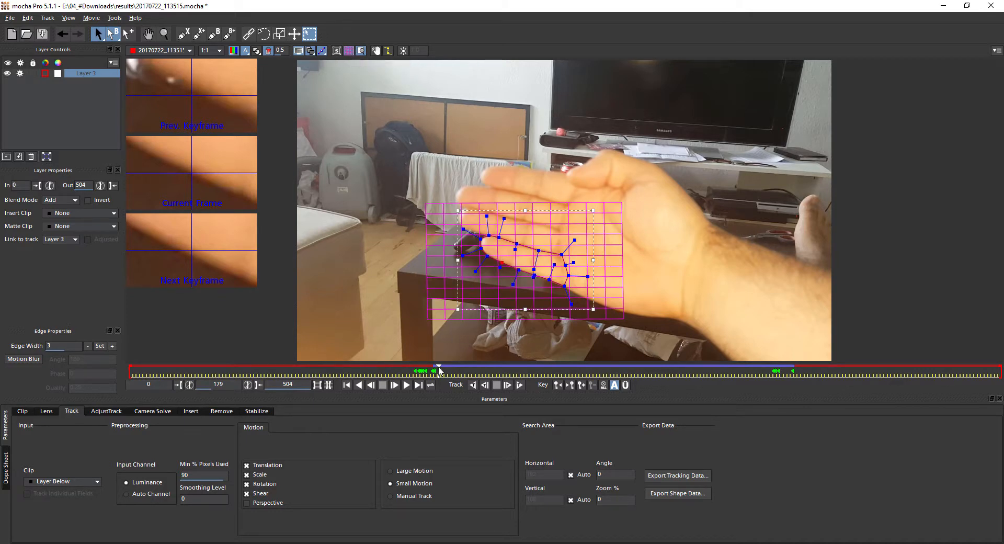
{"action": "mouse_move", "coordinate": [440, 370]}
{"action": "left_mouse_down"}
{"action": "mouse_move", "coordinate": [562, 377]}
{"action": "mouse_move", "coordinate": [435, 377]}
{"action": "left_mouse_up"}
{"action": "left_click", "coordinate": [349, 53]}
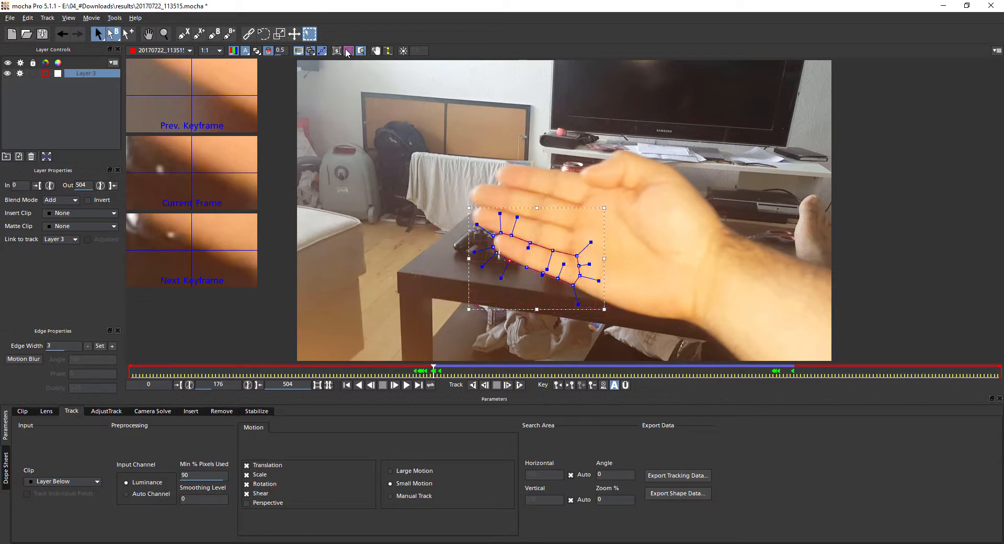
{"action": "left_click", "coordinate": [337, 51]}
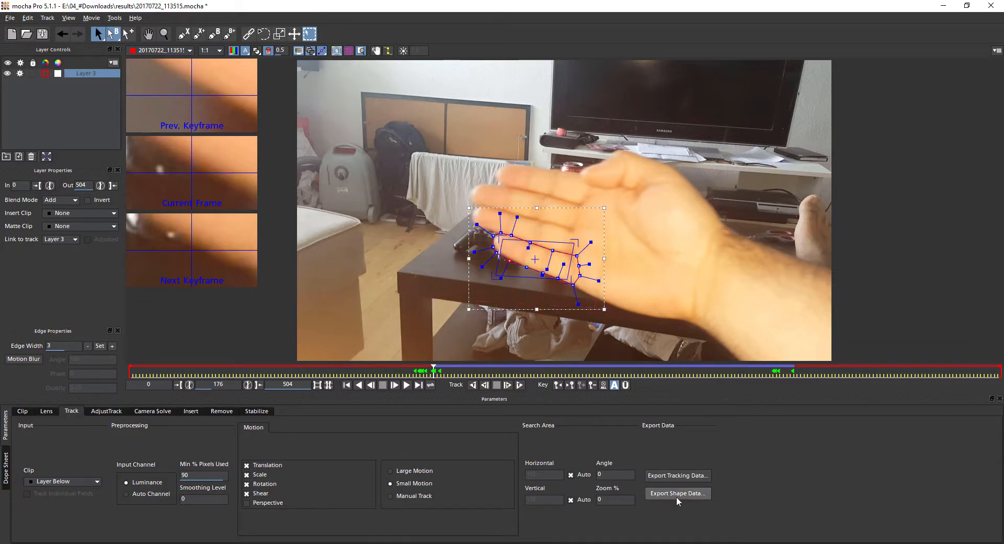
{"action": "left_click", "coordinate": [337, 51]}
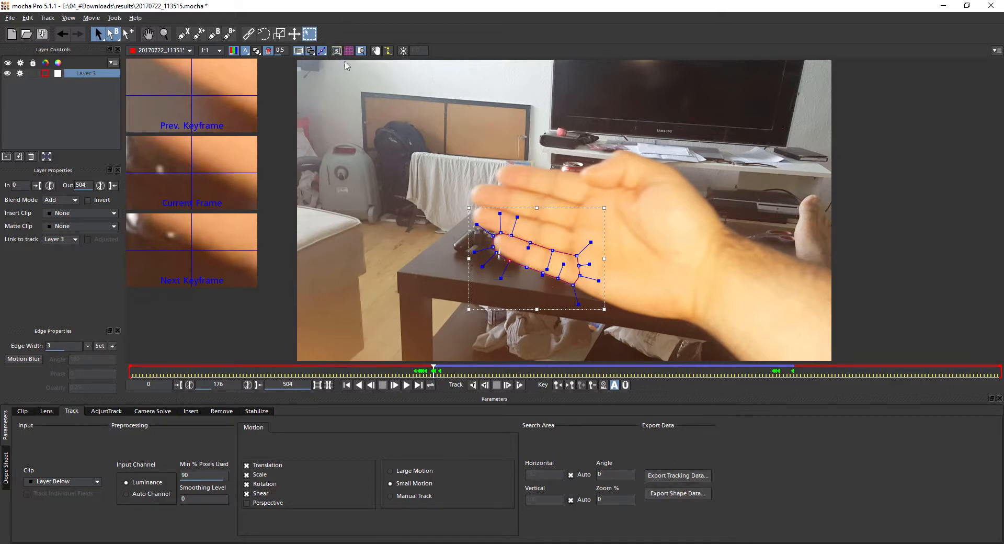
Inspect the finger mask at frames 176 and 177 with the matte shown and spline tangents hidden, and restore both displays.
{"action": "left_click", "coordinate": [256, 51]}
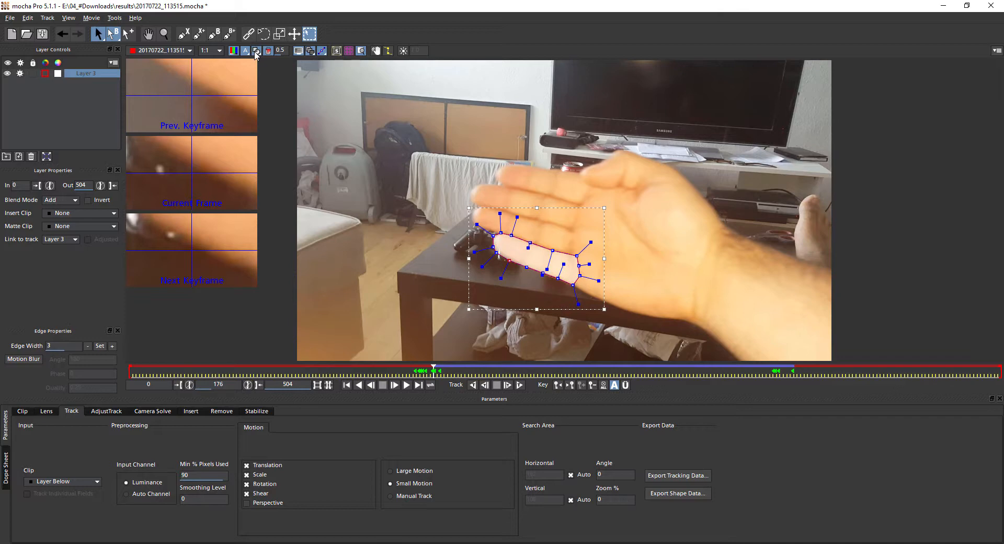
{"action": "left_click", "coordinate": [323, 50]}
{"action": "mouse_move", "coordinate": [433, 374]}
{"action": "left_mouse_down"}
{"action": "mouse_move", "coordinate": [562, 374]}
{"action": "mouse_move", "coordinate": [436, 374]}
{"action": "left_mouse_up"}
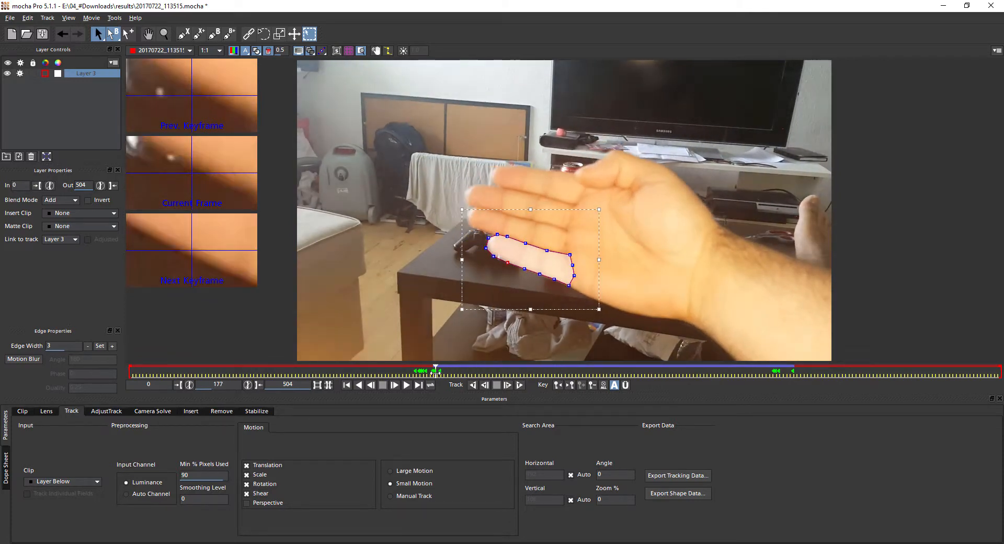
{"action": "left_click", "coordinate": [258, 51]}
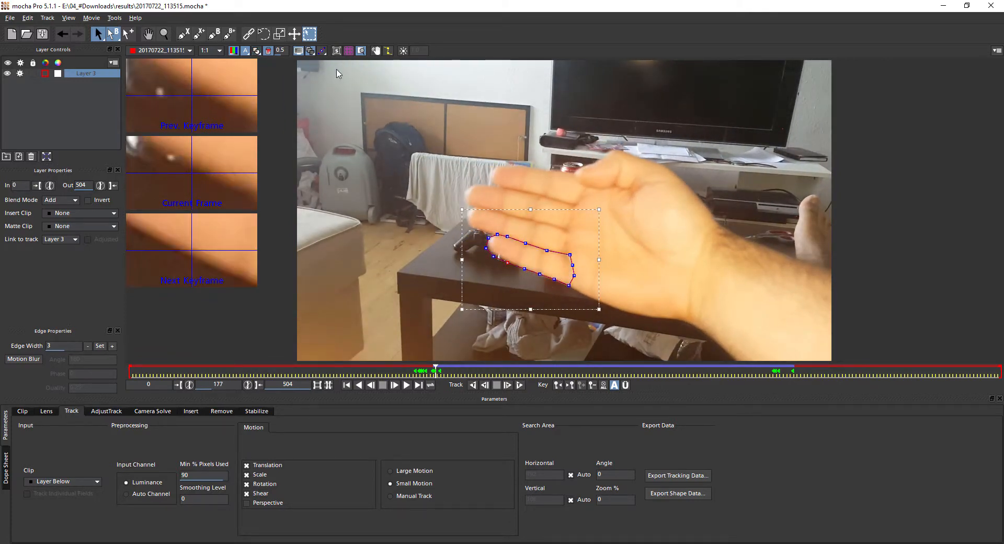
{"action": "left_click", "coordinate": [323, 51]}
From frame 0, copy the selected layer's shape data to the clipboard as mocha shape data for AE and switch to After Effects.
{"action": "left_click_drag", "start_coordinate": [413, 371], "coordinate": [119, 366]}
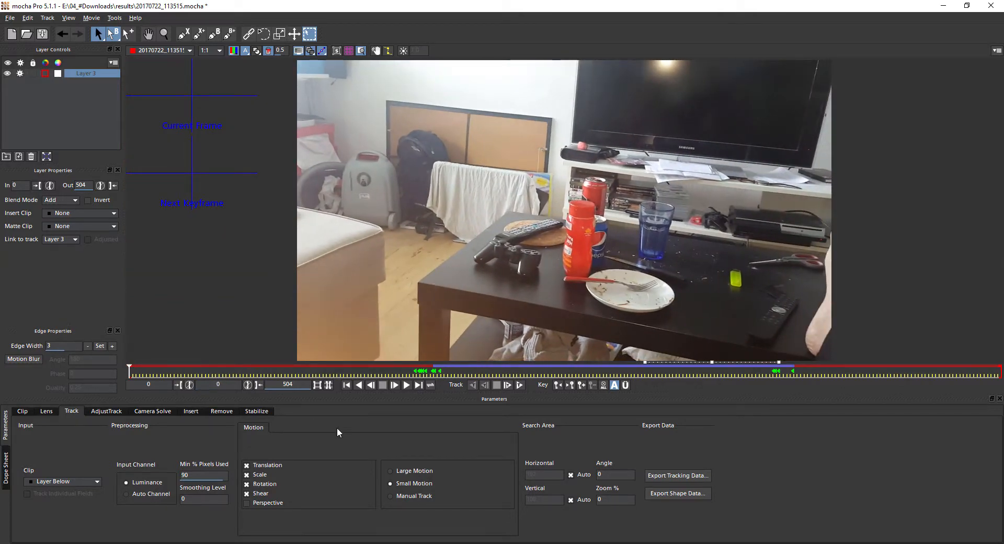
{"action": "left_click", "coordinate": [679, 493]}
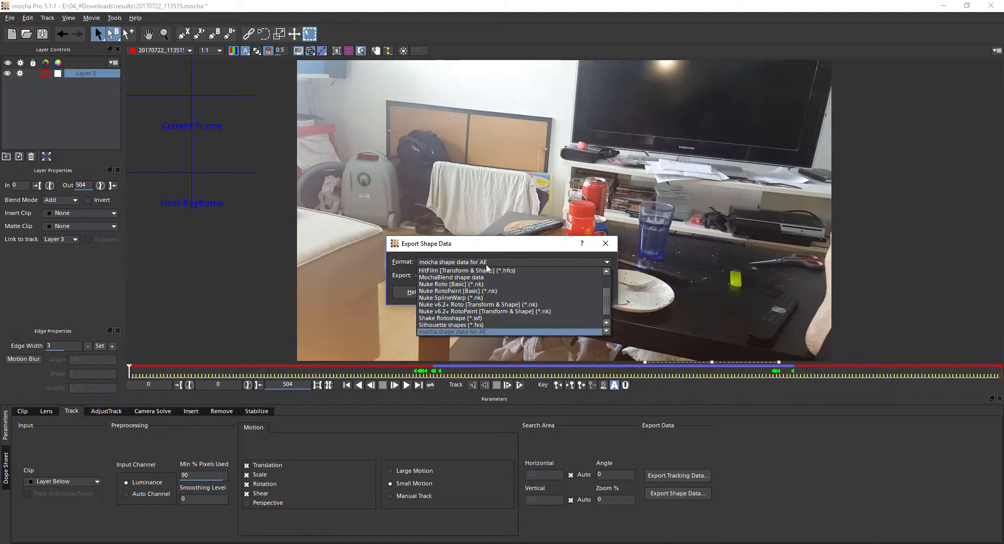
{"action": "scroll", "coordinate": [475, 329], "scroll_direction": "down", "scroll_amount": 1}
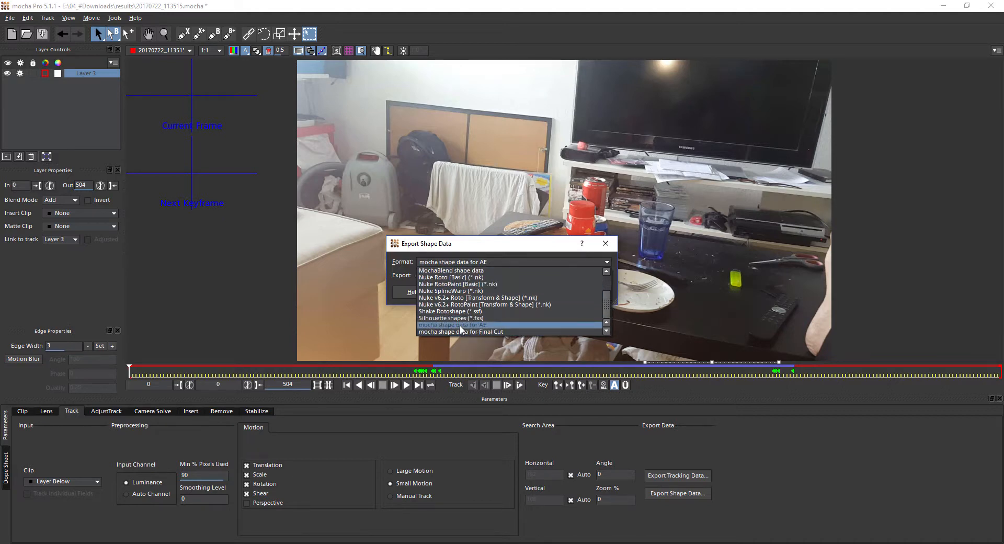
{"action": "left_click", "coordinate": [473, 325]}
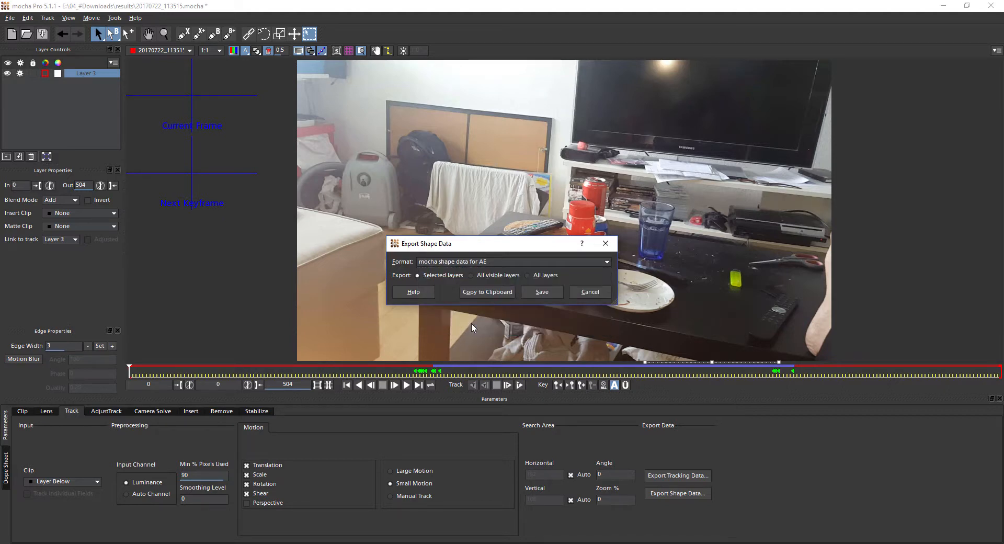
{"action": "left_click", "coordinate": [492, 292]}
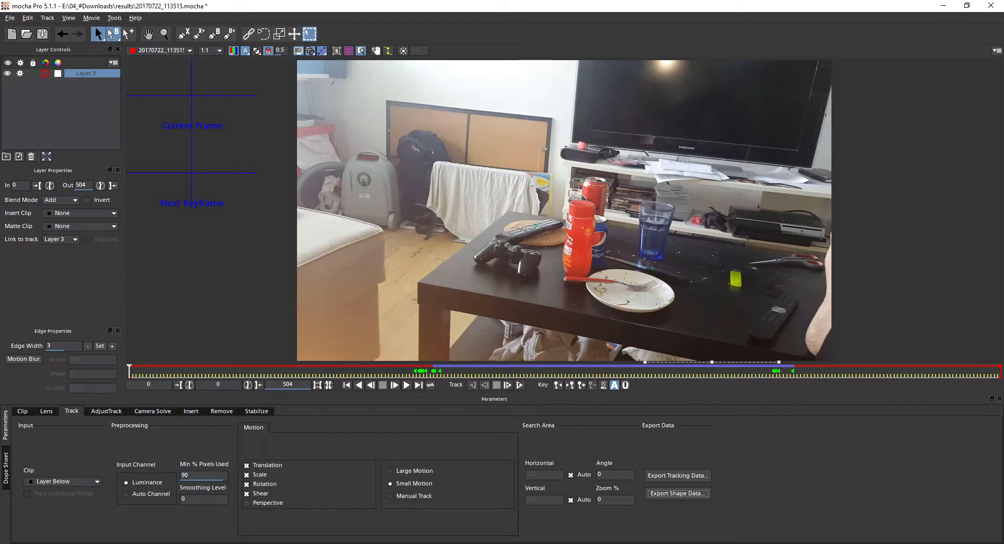
{"action": "left_click", "coordinate": [660, 543]}
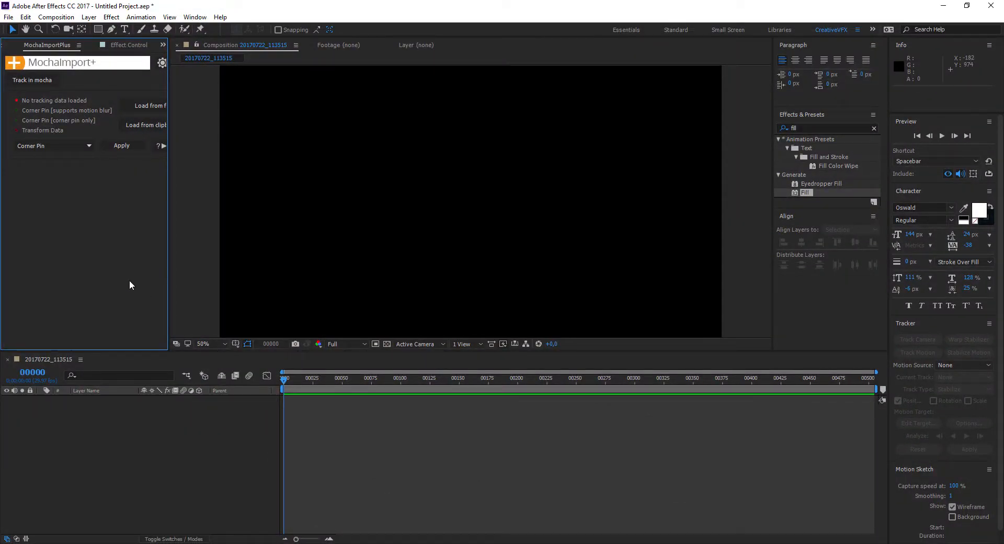
Create a new composition from 20170722_113515.mp4 and add a duplicate of its footage layer named FingerTrack.
{"action": "left_click", "coordinate": [14, 46]}
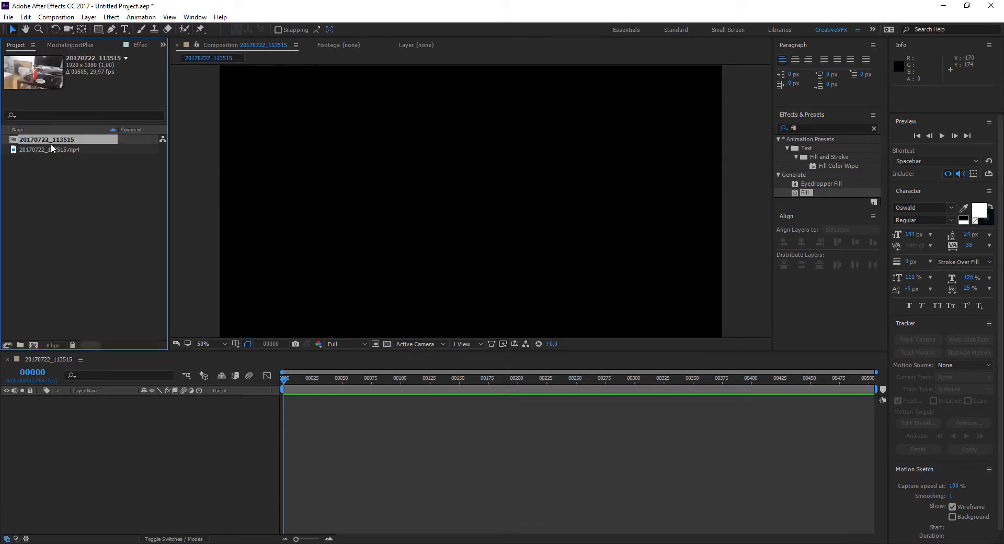
{"action": "left_click_drag", "start_coordinate": [48, 150], "coordinate": [33, 345]}
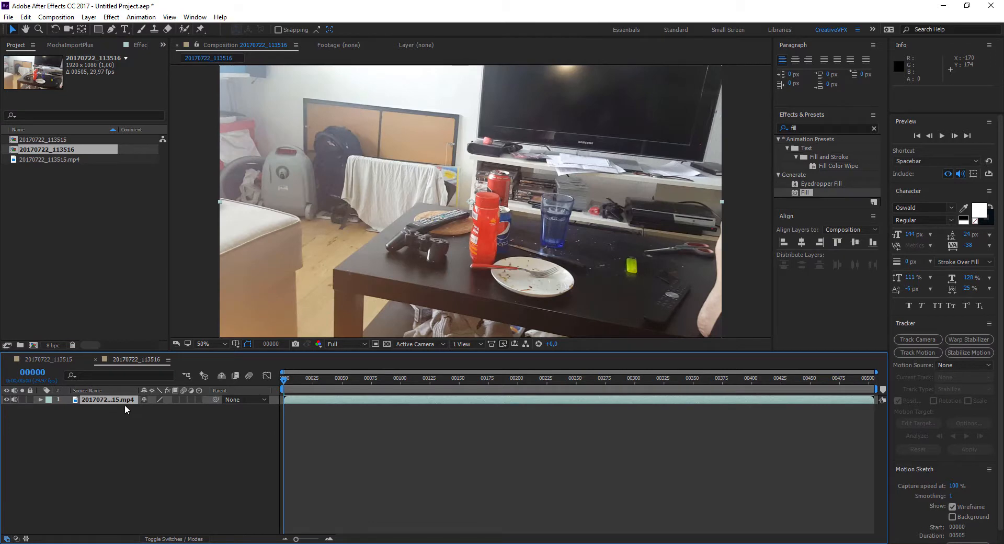
{"action": "key", "text": "ctrl+d"}
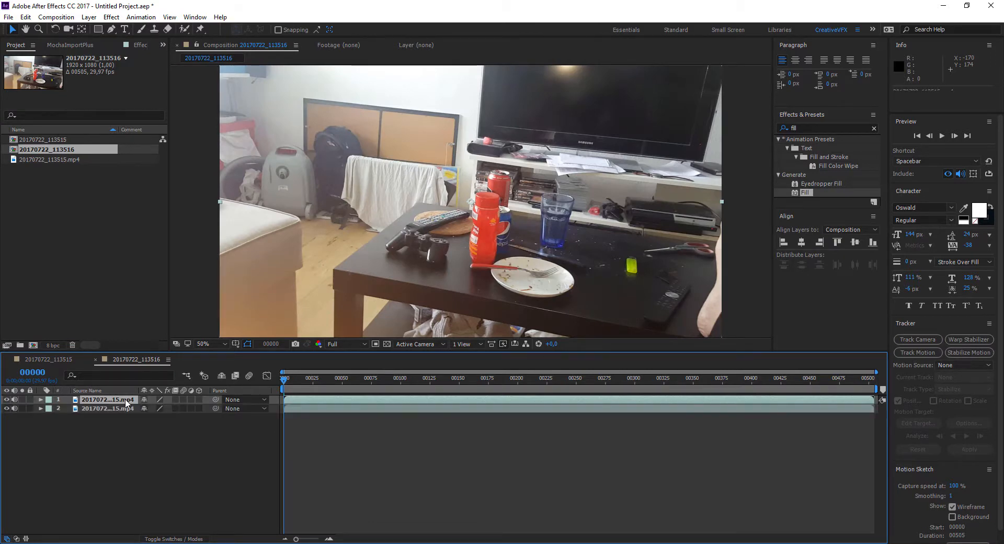
{"action": "key", "text": "Return"}
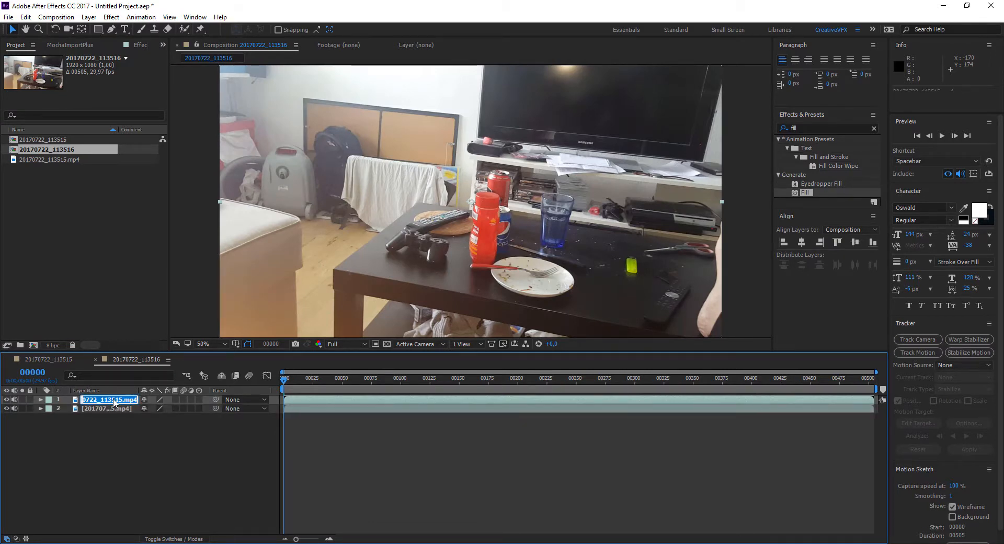
{"action": "type", "text": "FingerTrack"}
{"action": "key", "text": "Return"}
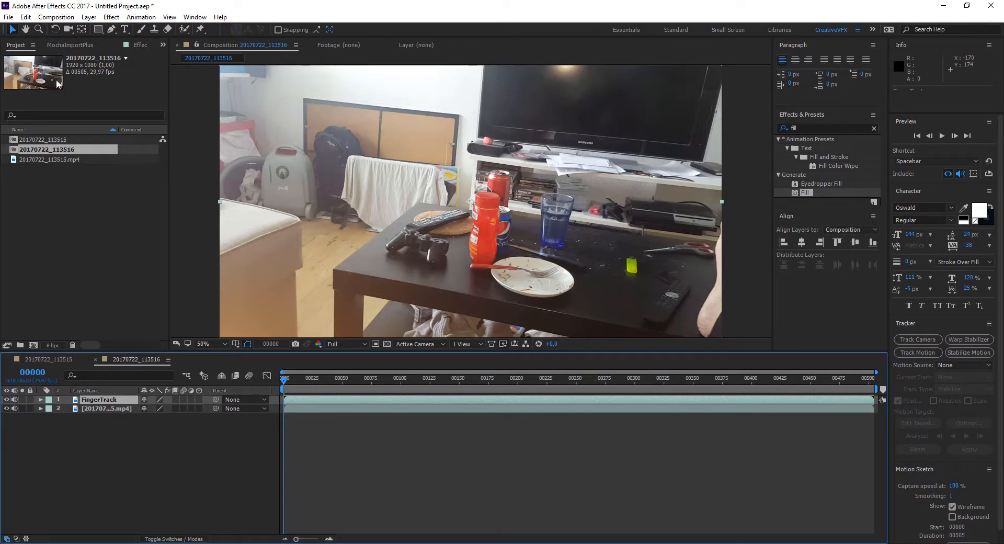
Paste the mocha shape data onto the FingerTrack layer and review its keyframes, scrubbing to frame 175.
{"action": "left_click", "coordinate": [25, 17]}
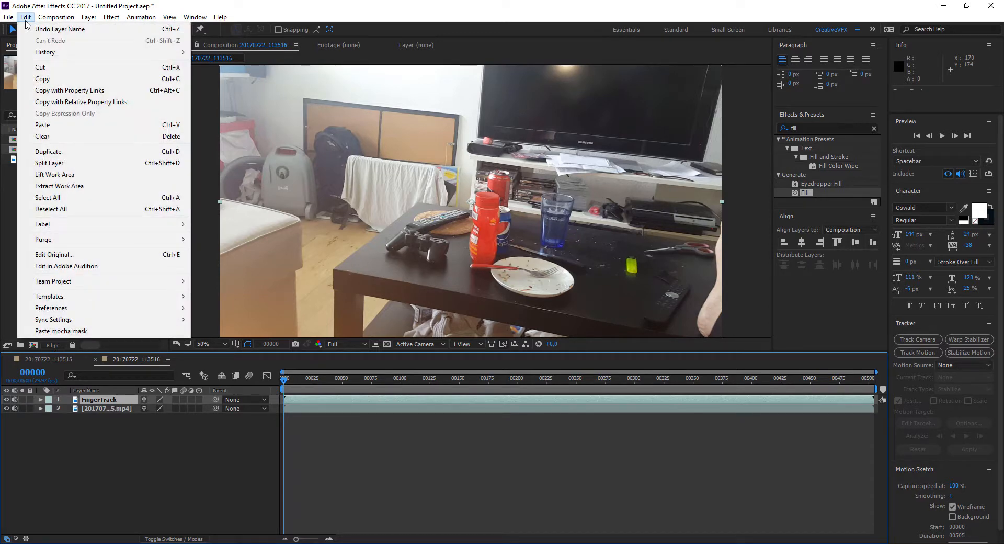
{"action": "left_click", "coordinate": [63, 130]}
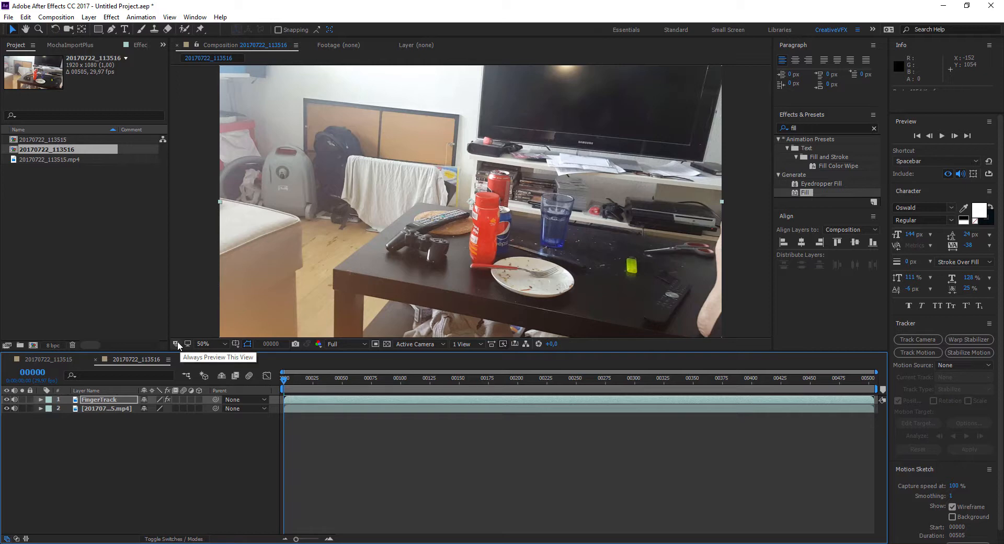
{"action": "key", "text": "u"}
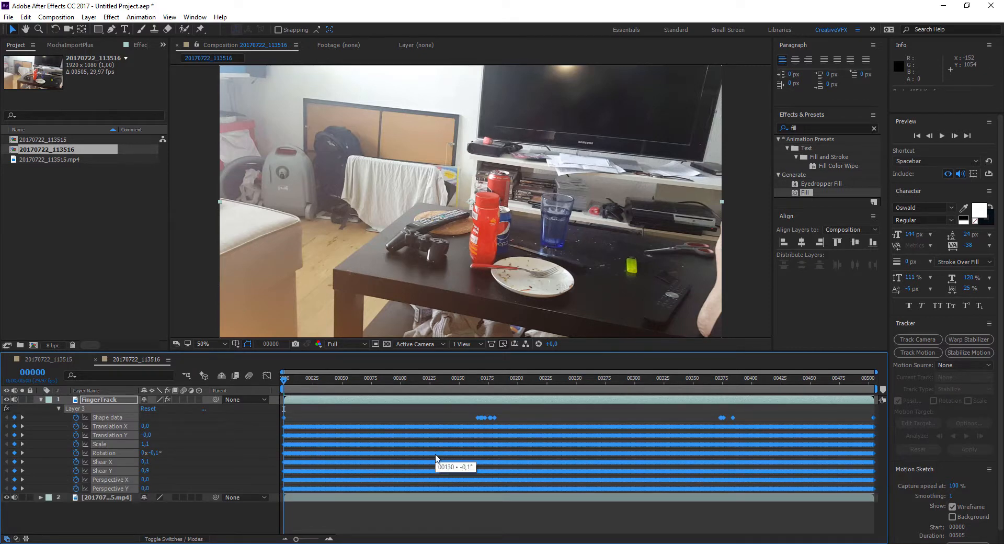
{"action": "left_click_drag", "start_coordinate": [288, 379], "coordinate": [477, 383]}
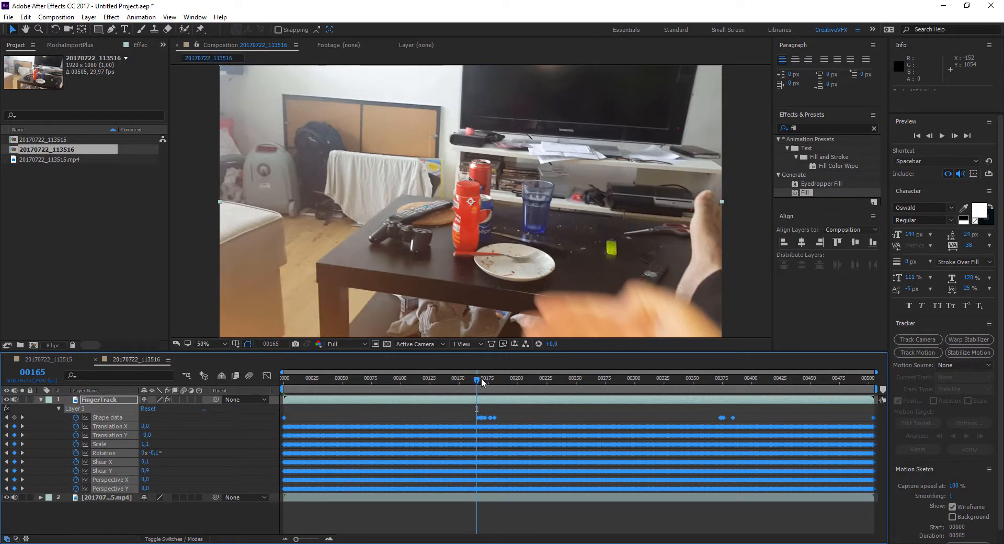
{"action": "left_click_drag", "start_coordinate": [482, 383], "coordinate": [490, 383]}
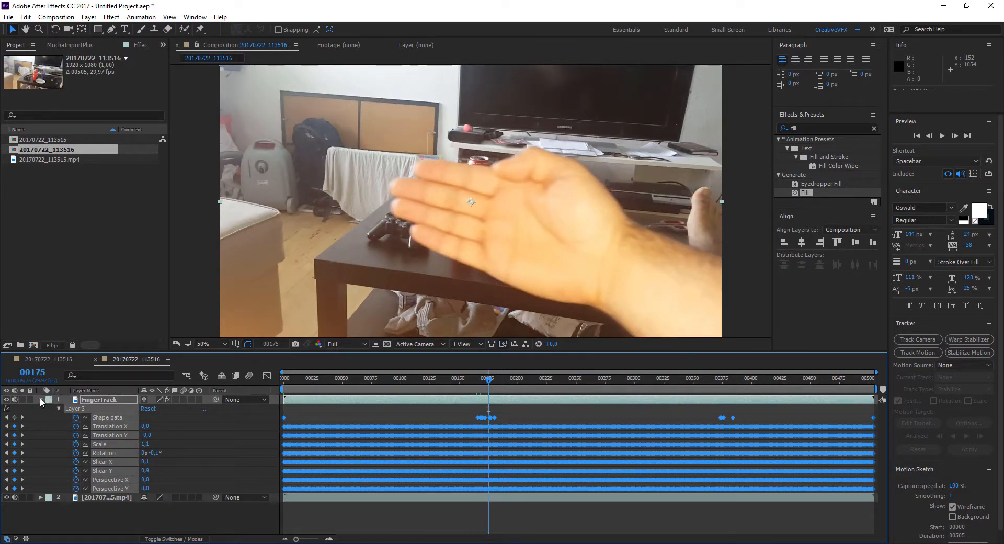
{"action": "left_click", "coordinate": [41, 400]}
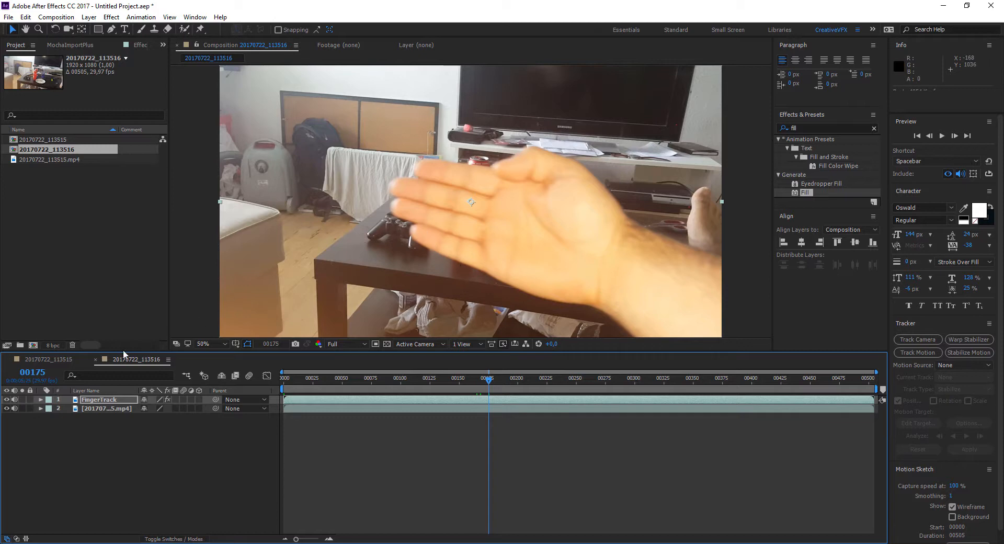
Solo the FingerTrack layer to inspect the finger cutout from frame 175 to 307, and unsolo it again.
{"action": "left_click", "coordinate": [22, 399]}
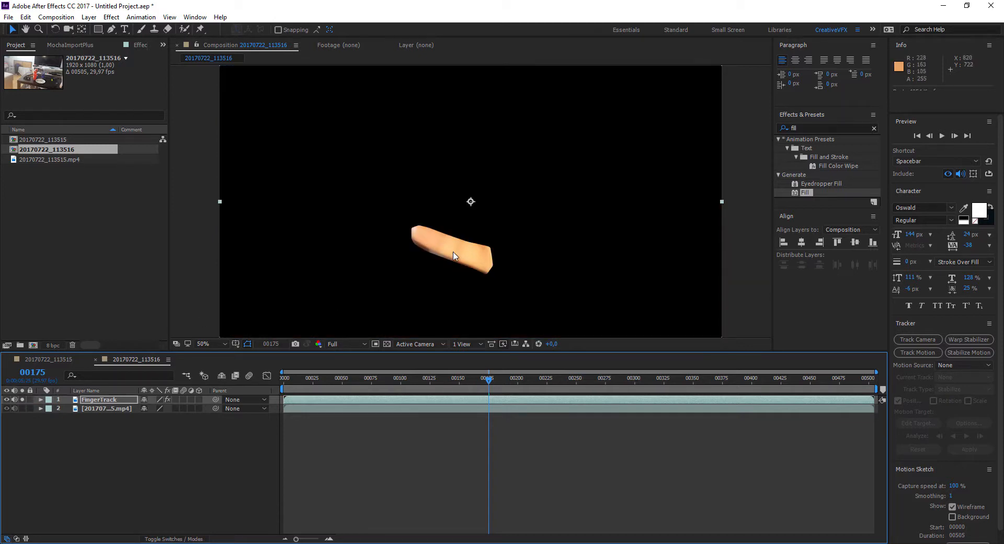
{"action": "left_click_drag", "start_coordinate": [492, 382], "coordinate": [642, 387]}
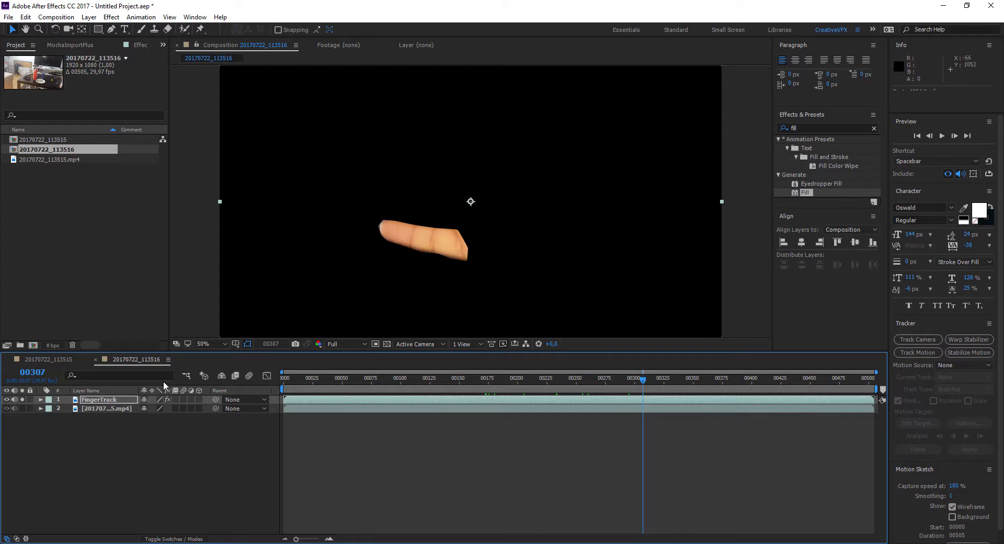
{"action": "left_click", "coordinate": [22, 400]}
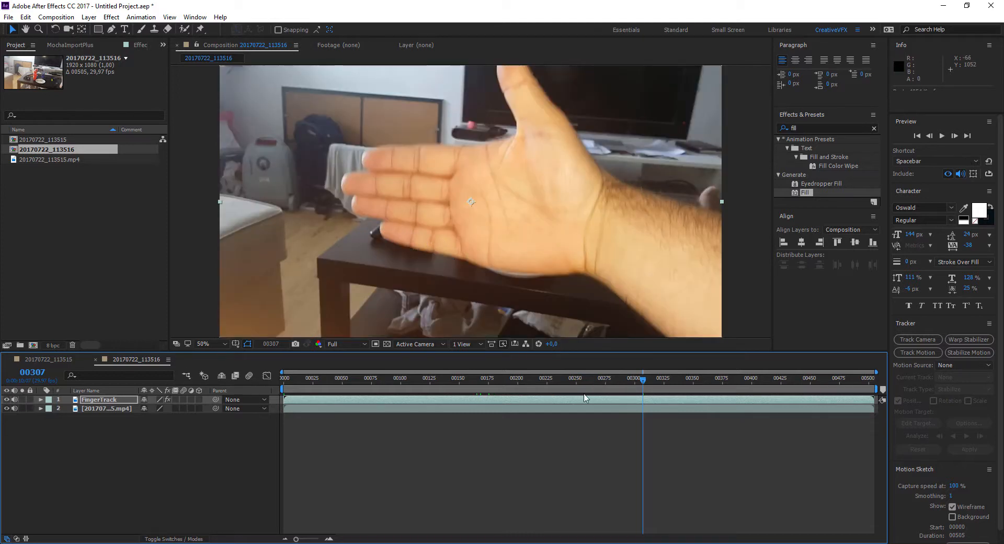
Apply the Fill effect to the FingerTrack layer at frame 332 and set its opacity to 29%, checking the tint at frame 194.
{"action": "left_click_drag", "start_coordinate": [643, 389], "coordinate": [672, 379]}
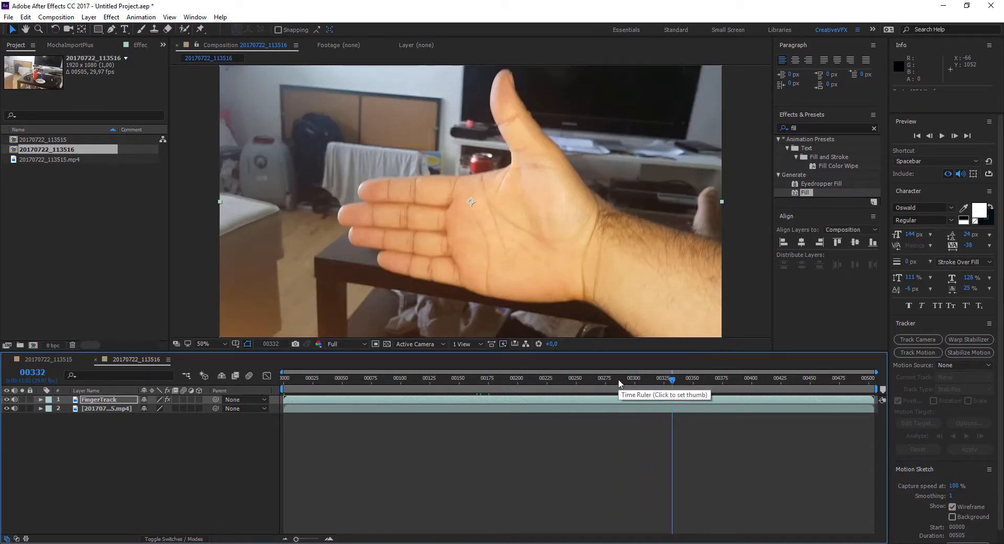
{"action": "left_click", "coordinate": [104, 401]}
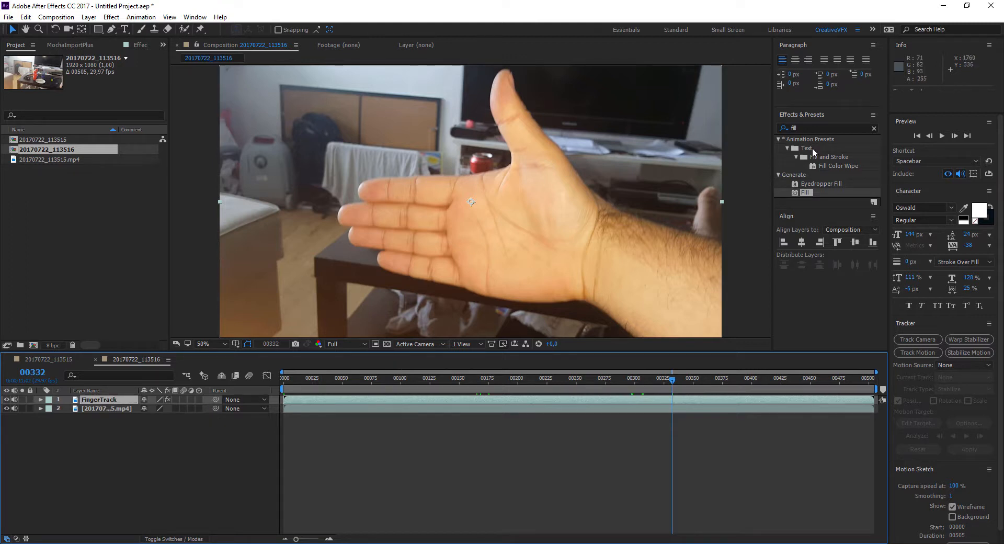
{"action": "left_click", "coordinate": [809, 129]}
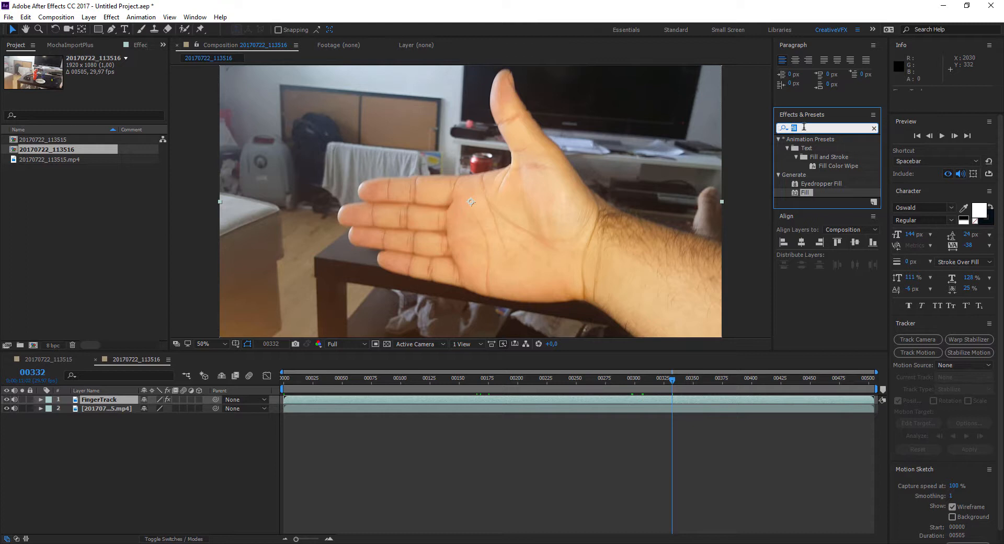
{"action": "double_click", "coordinate": [806, 192]}
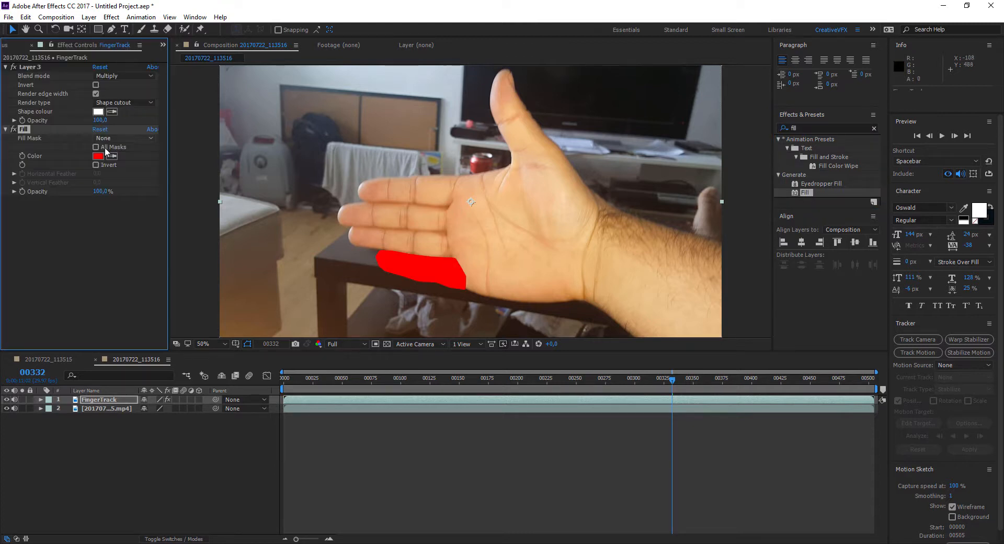
{"action": "left_click_drag", "start_coordinate": [100, 192], "coordinate": [77, 191]}
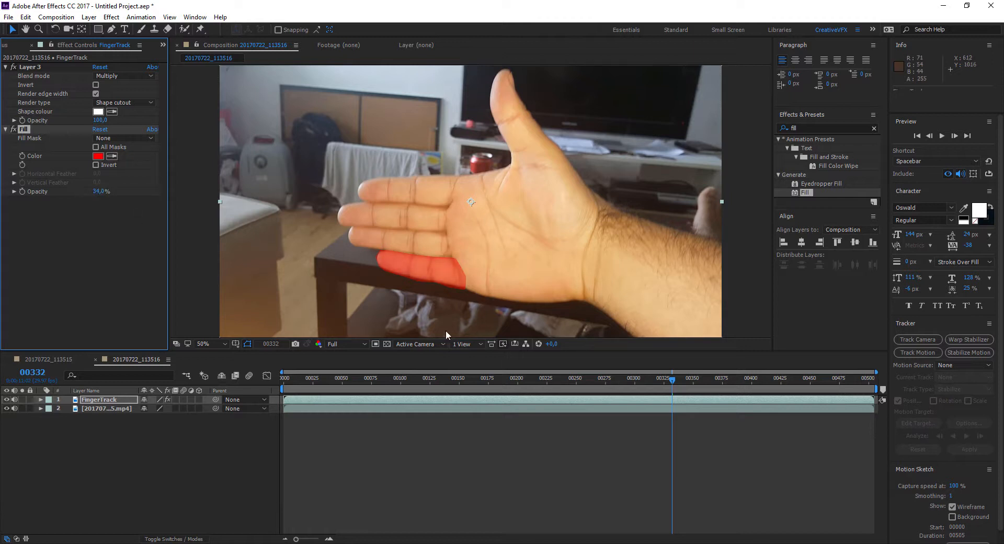
{"action": "left_click", "coordinate": [512, 379]}
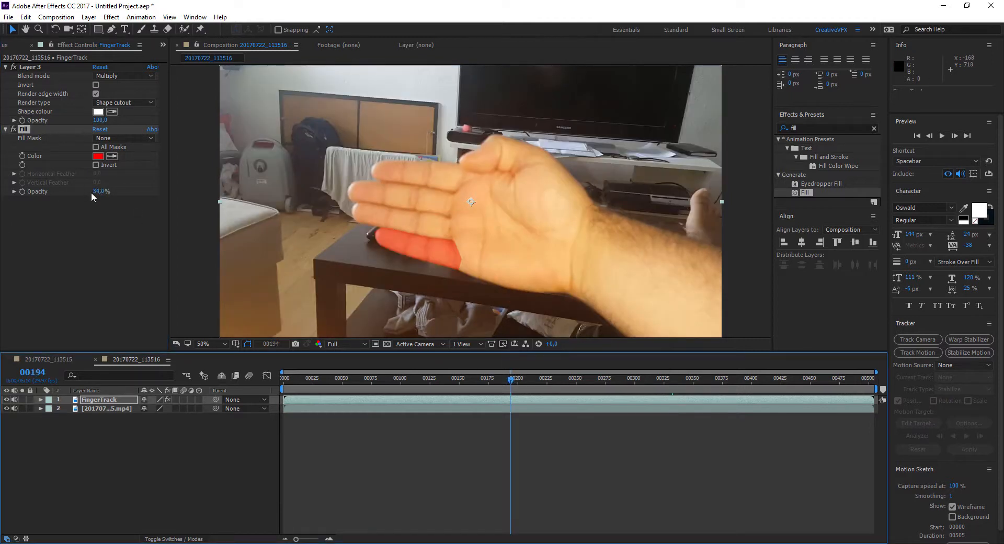
{"action": "left_click_drag", "start_coordinate": [97, 193], "coordinate": [93, 193]}
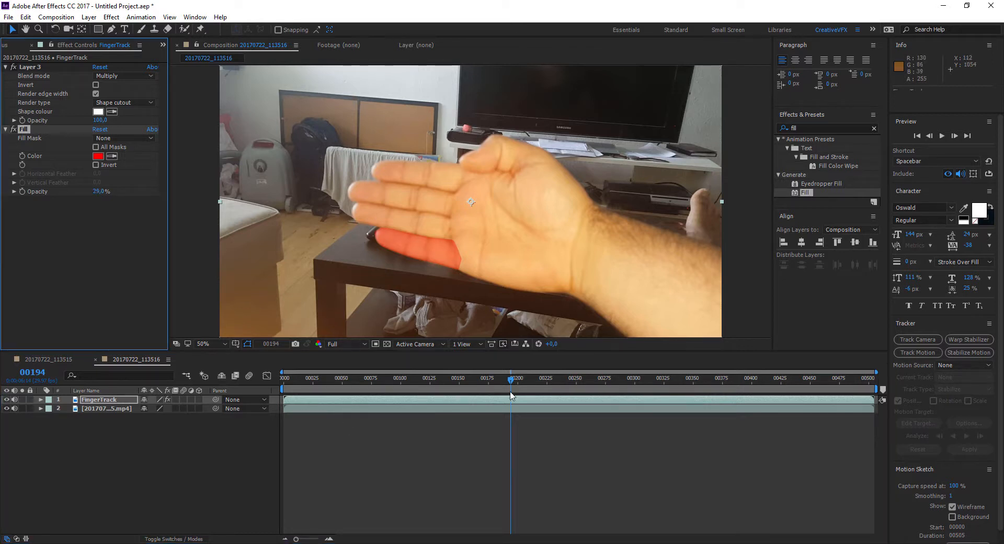
Preview the tinted finger track from frame 194 and mute the audio of both footage layers.
{"action": "key", "text": "space"}
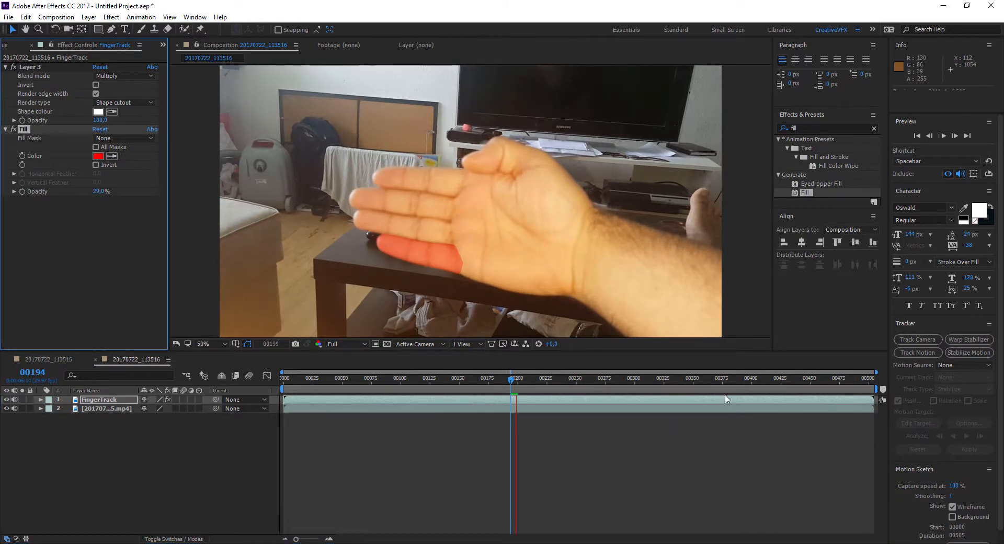
{"action": "left_click", "coordinate": [15, 408]}
{"action": "left_click", "coordinate": [15, 400]}
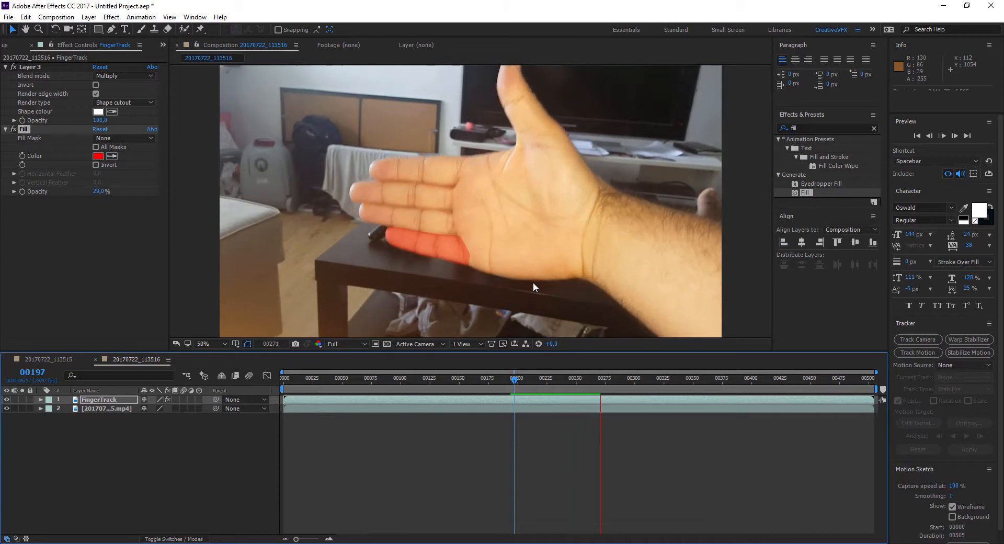
{"action": "key", "text": "space"}
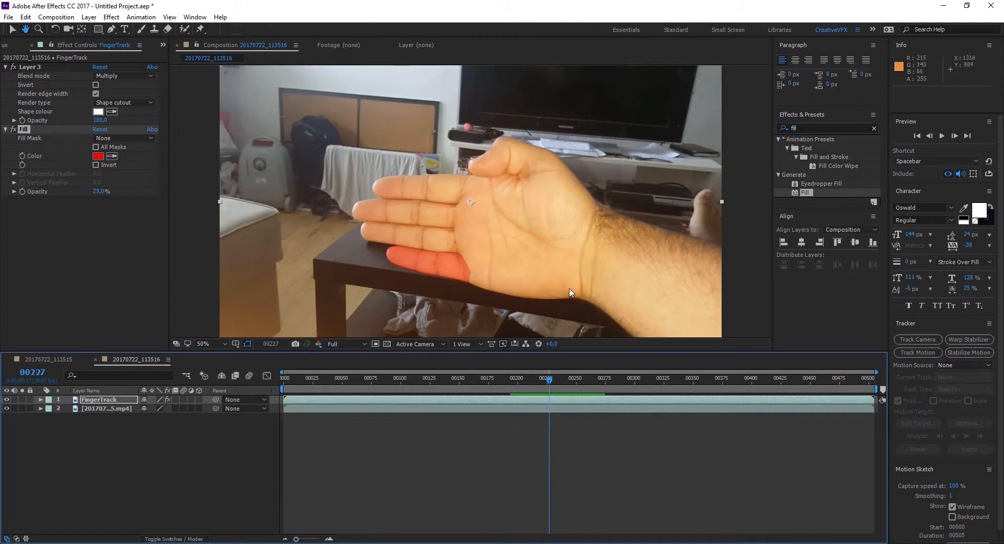